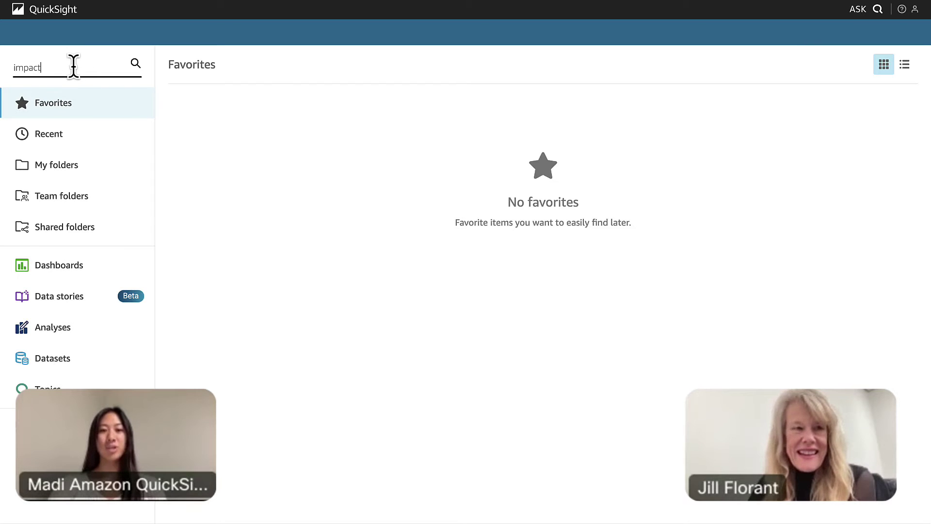
# - Search for "impacta", open the Impacta Client Marketing dashboard and dismiss the saved-settings notice
pyautogui.press('Return')
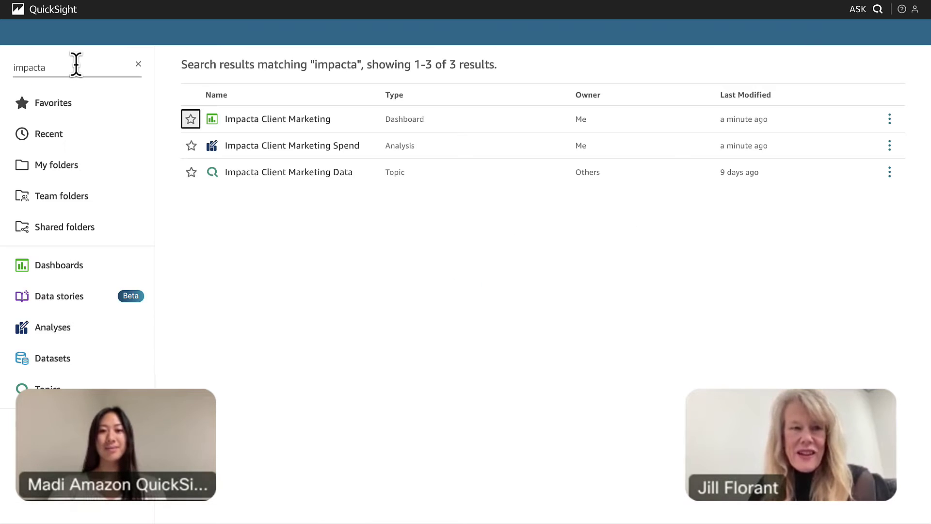
pyautogui.click(251, 124)
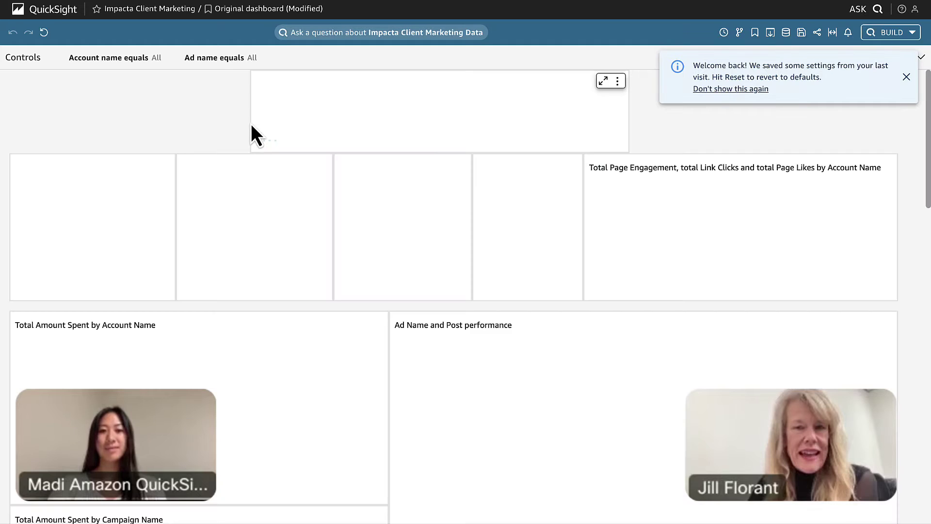
pyautogui.click(906, 77)
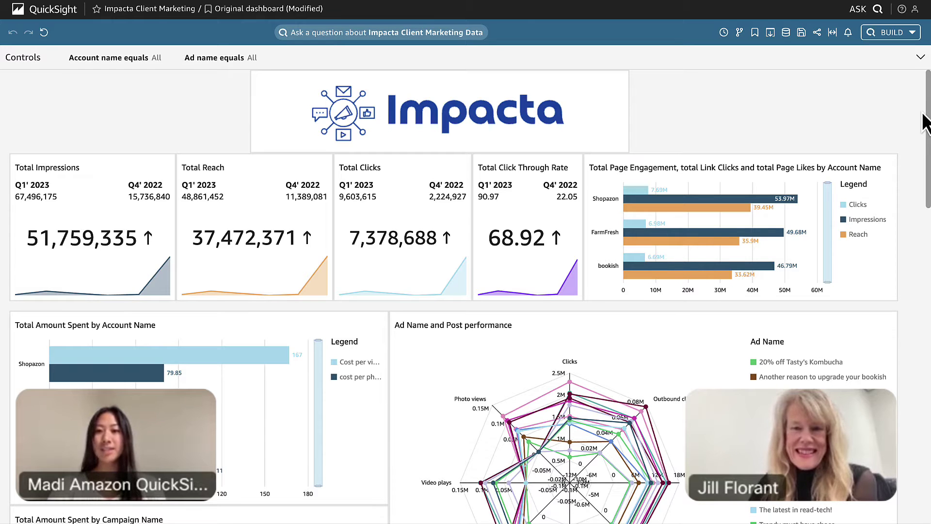
# - Generate an executive summary of the dashboard sheet
pyautogui.click(902, 39)
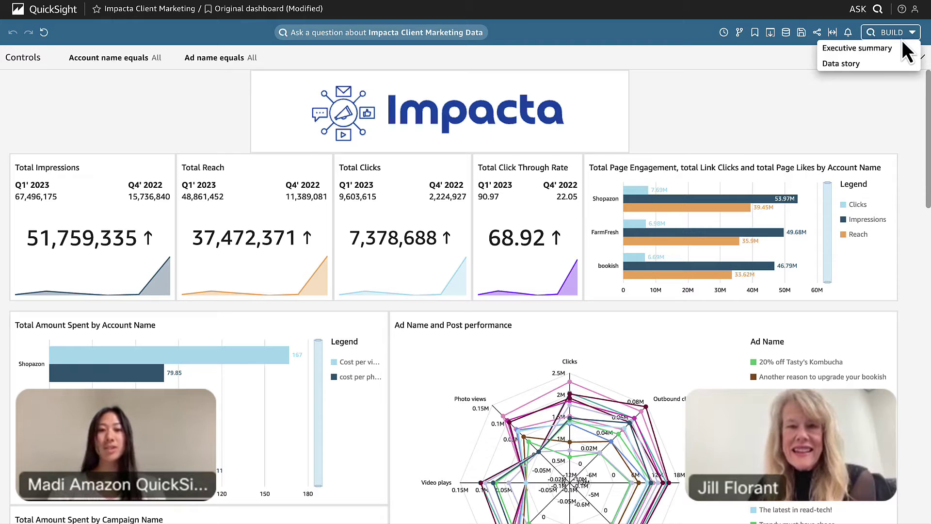
pyautogui.click(900, 49)
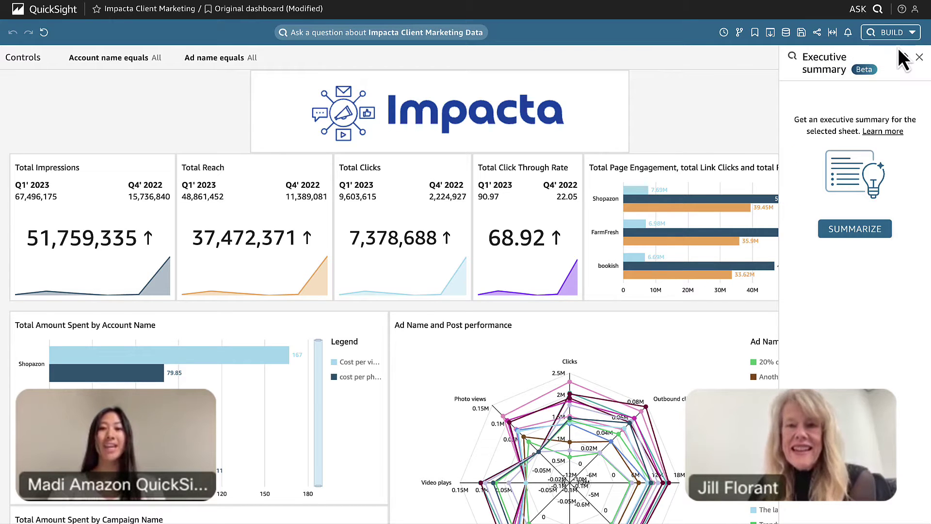
pyautogui.click(851, 228)
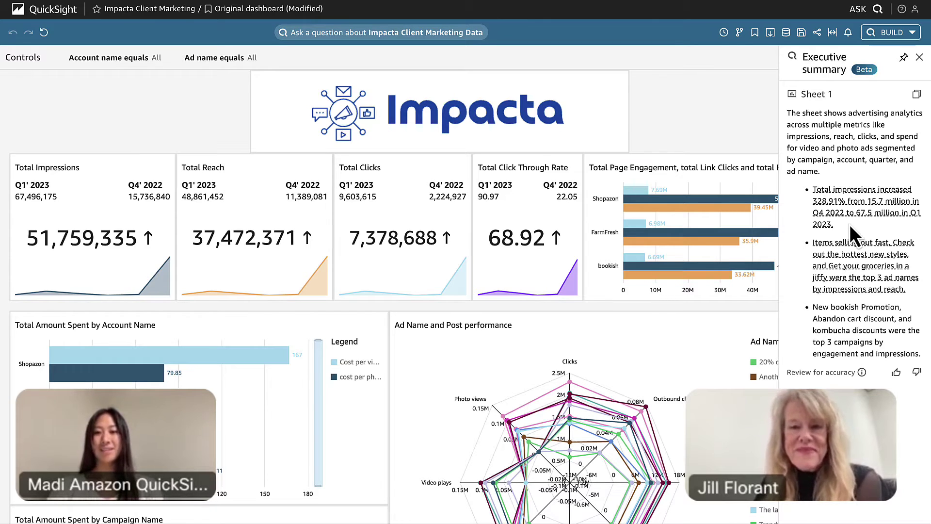
# - Locate the visual behind the summary's total impressions statement, then copy the executive summary to the clipboard and close it
pyautogui.click(850, 225)
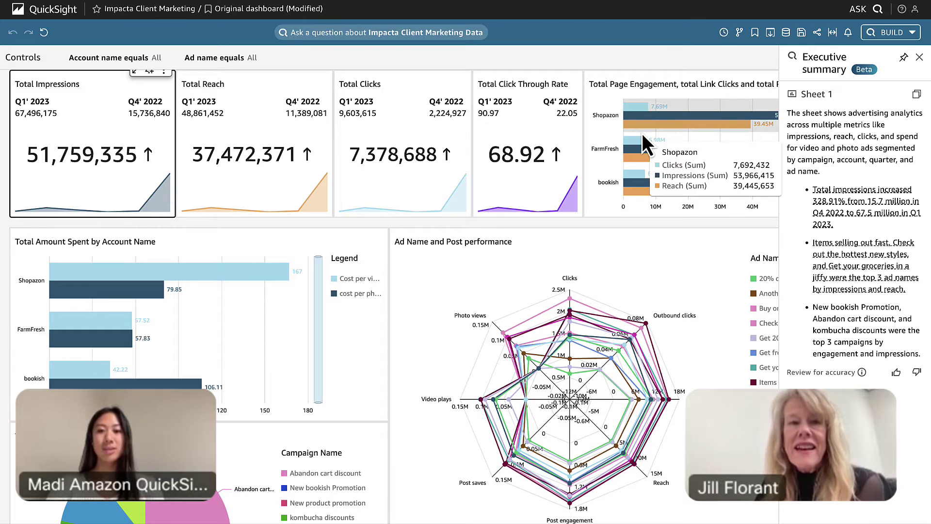
pyautogui.click(916, 95)
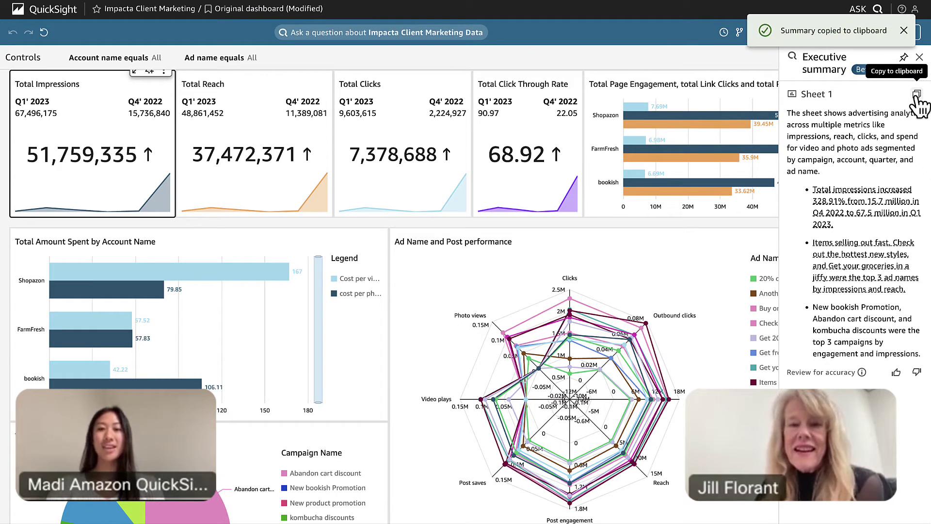
pyautogui.click(919, 57)
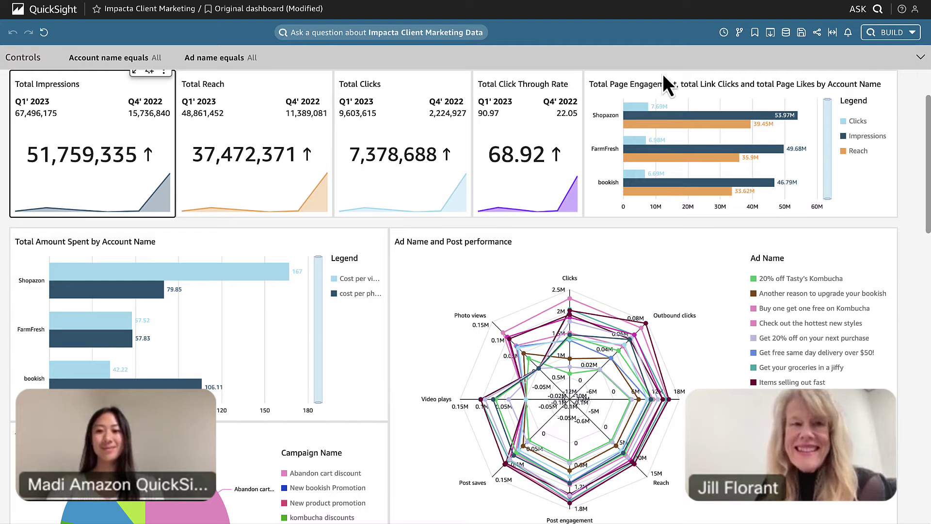
# - Ask the Impacta Client Marketing Data topic "change in impressions from q4 2022 to q1 2023"
pyautogui.click(436, 32)
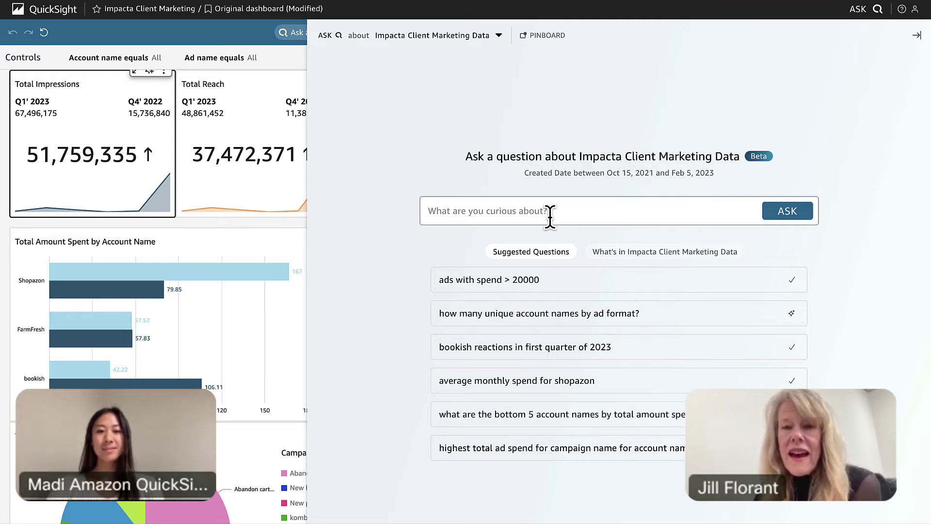
pyautogui.write('change i')
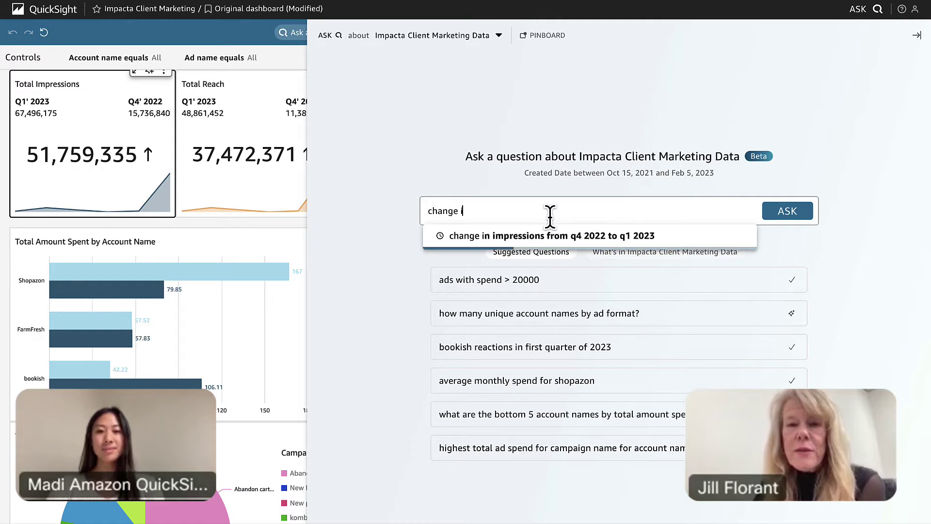
pyautogui.write('n impression')
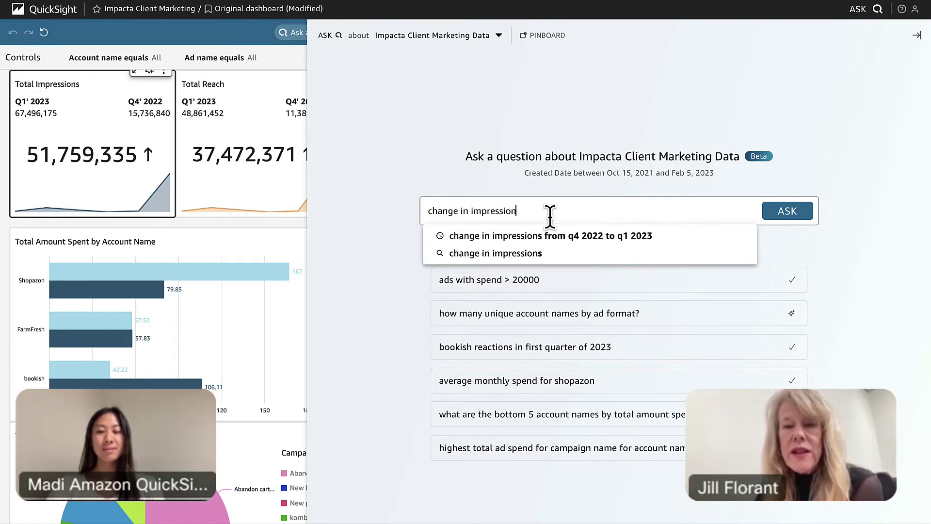
pyautogui.write('s from')
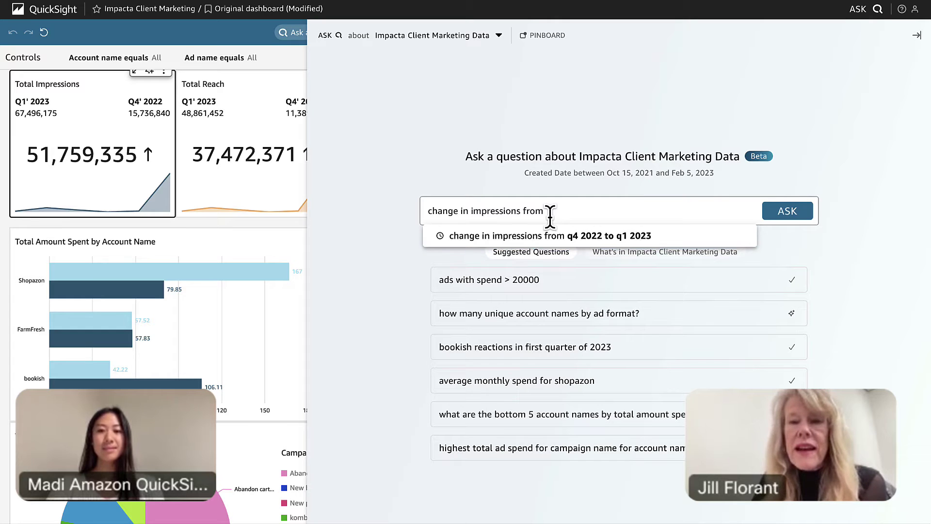
pyautogui.write(' q4 2022 to')
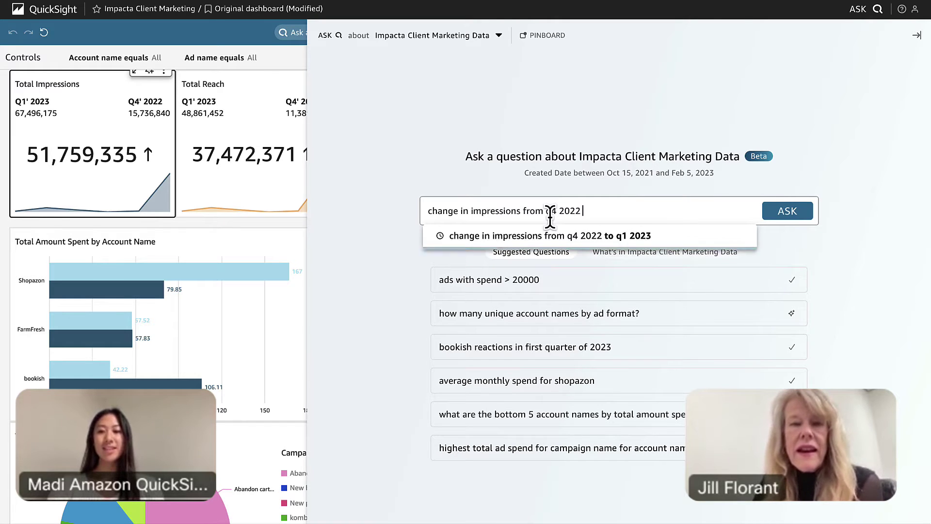
pyautogui.write('2023')
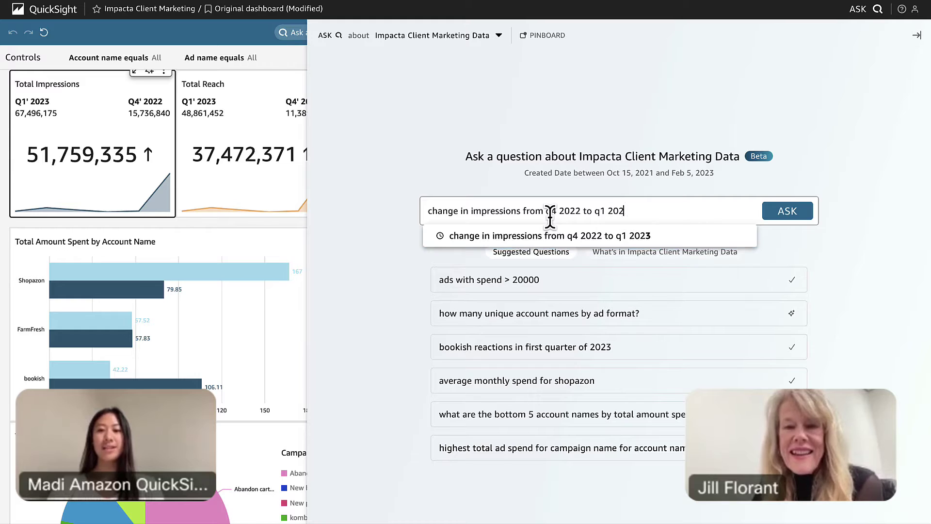
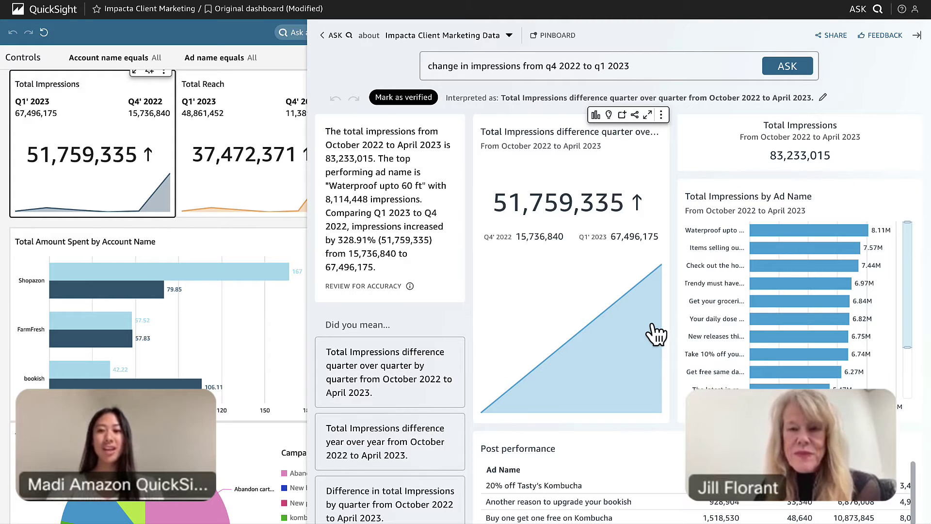
# - Add the Total Impressions by Ad Name chart to the pinboard
pyautogui.moveTo(804, 235)
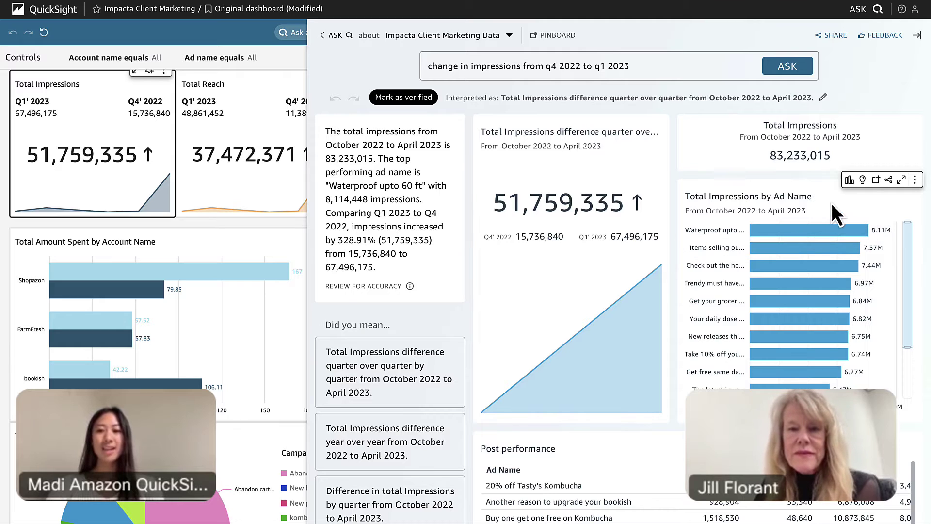
pyautogui.click(877, 182)
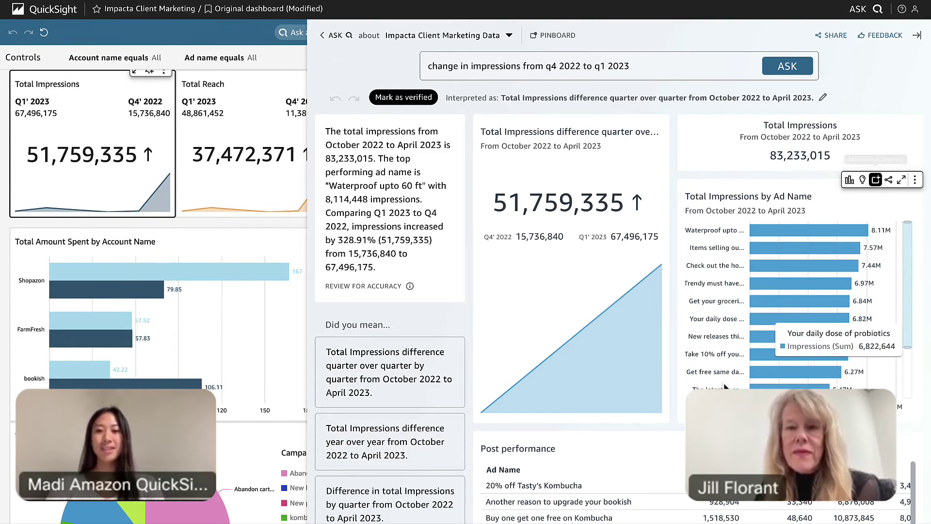
pyautogui.scroll(-1, 824, 437)
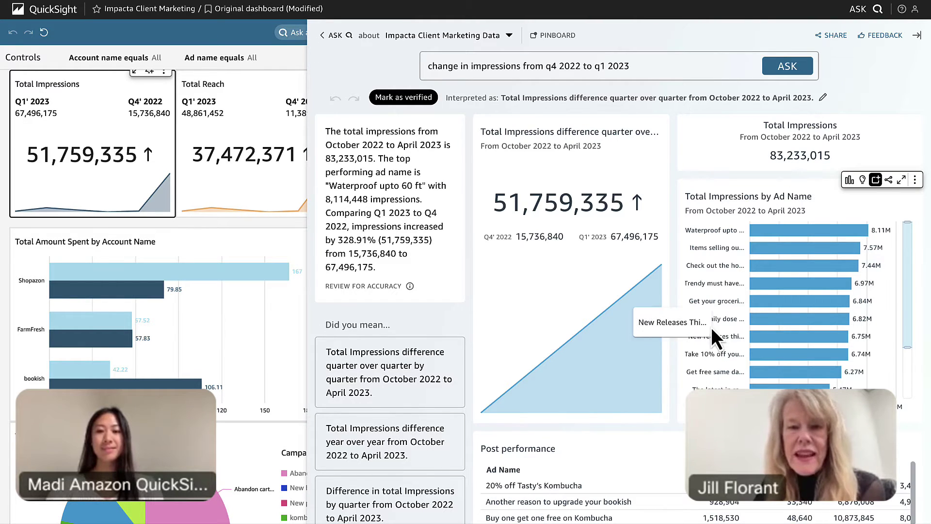
# - Replace the question with "ad spend for ookish and shopazon for each ad from q4 2022 to q1 2023" and submit it
pyautogui.tripleClick(688, 70)
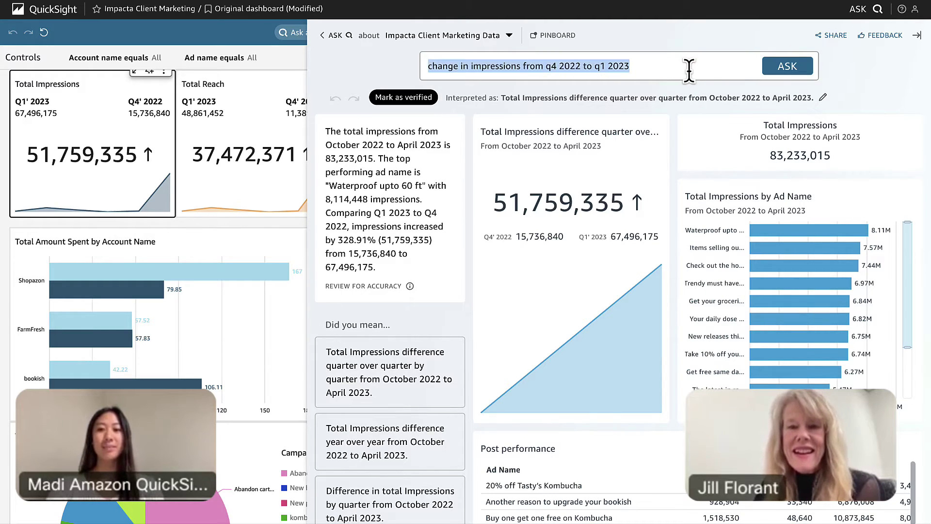
pyautogui.press('BackSpace')
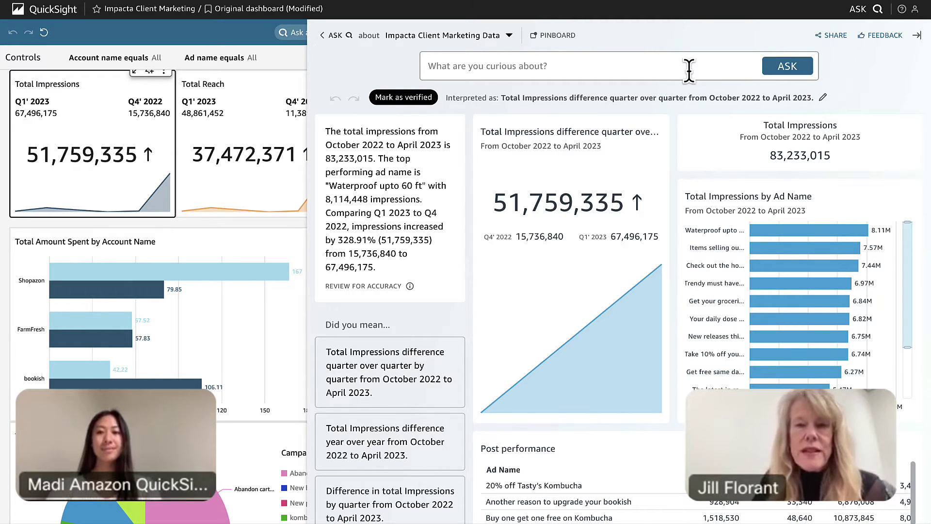
pyautogui.write('ad')
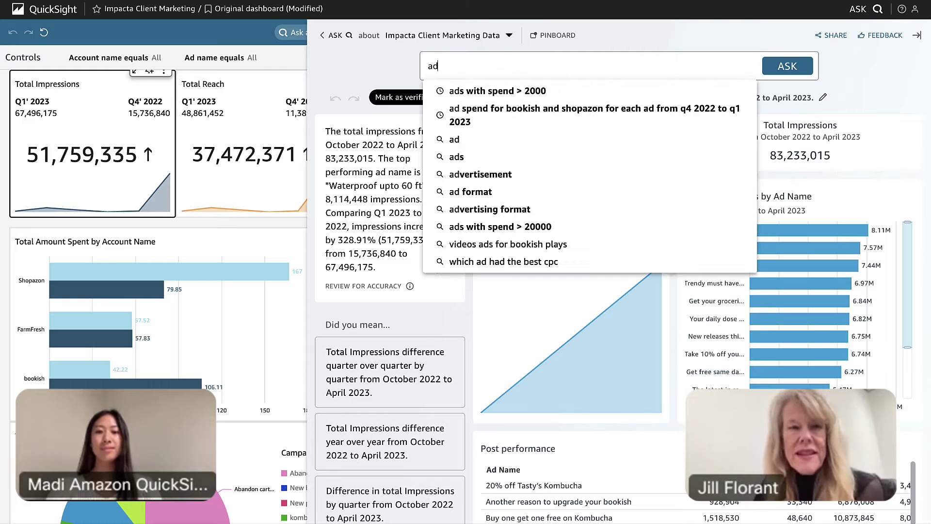
pyautogui.write(' spend')
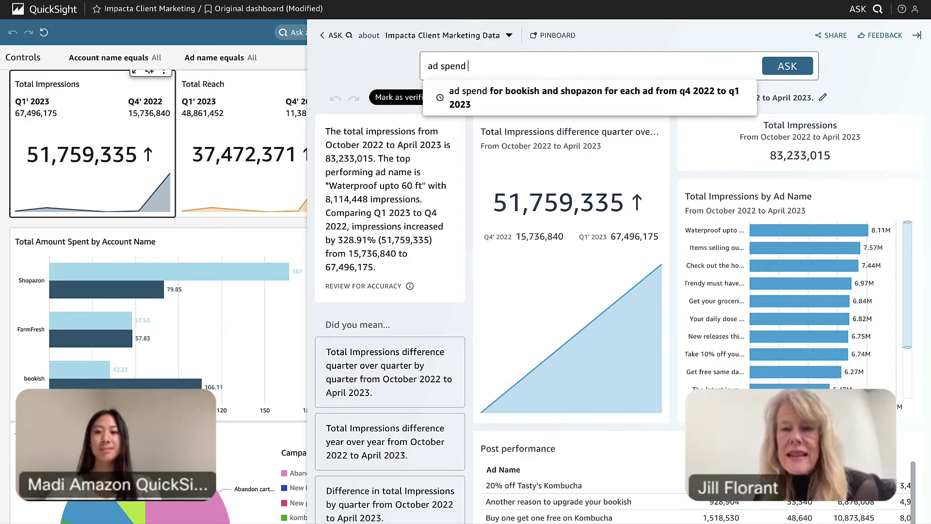
pyautogui.write(' for o')
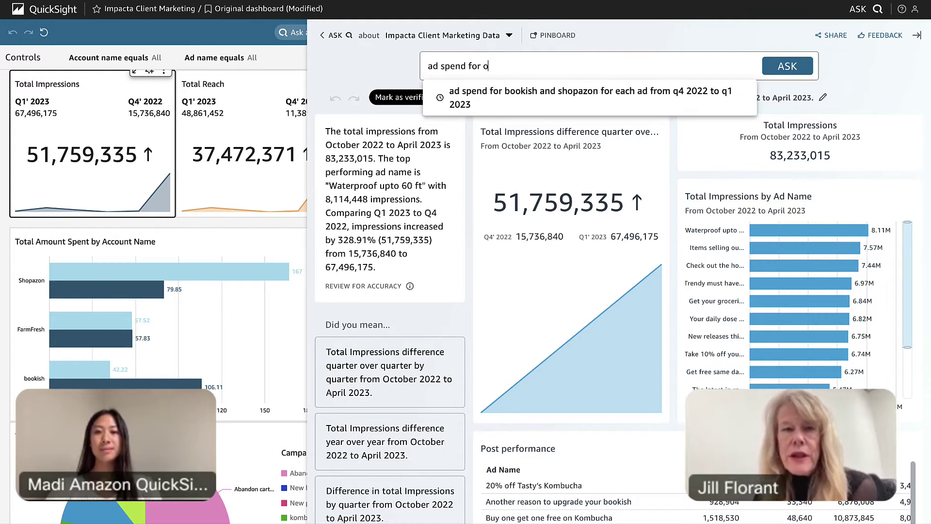
pyautogui.write('okish and sh')
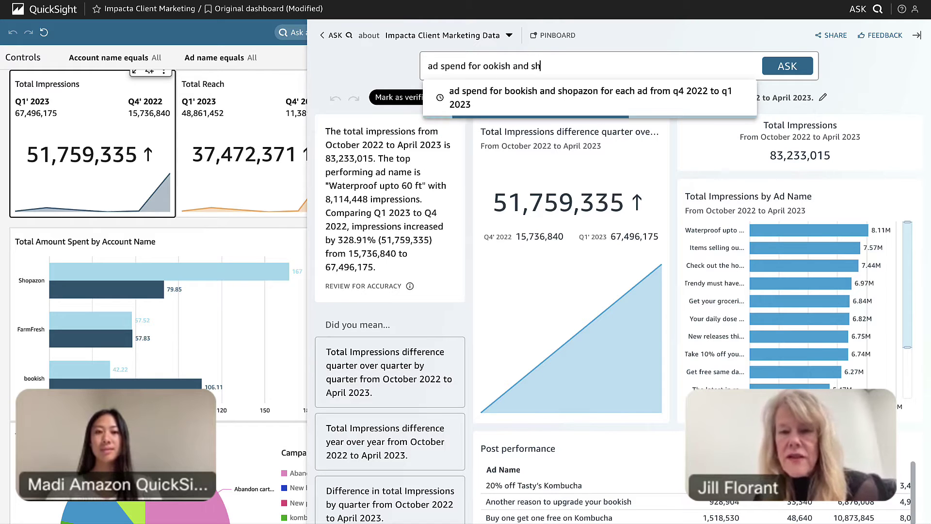
pyautogui.write('opazon fo')
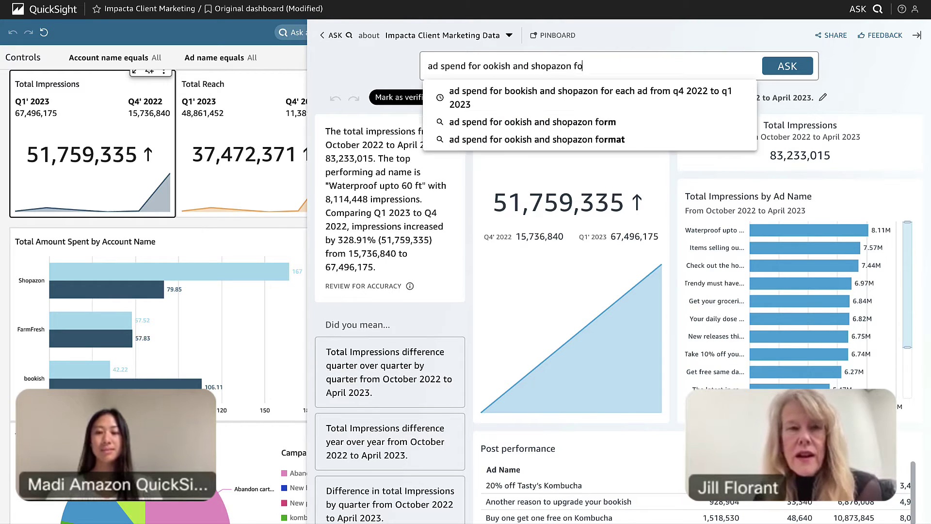
pyautogui.write('r each ad f')
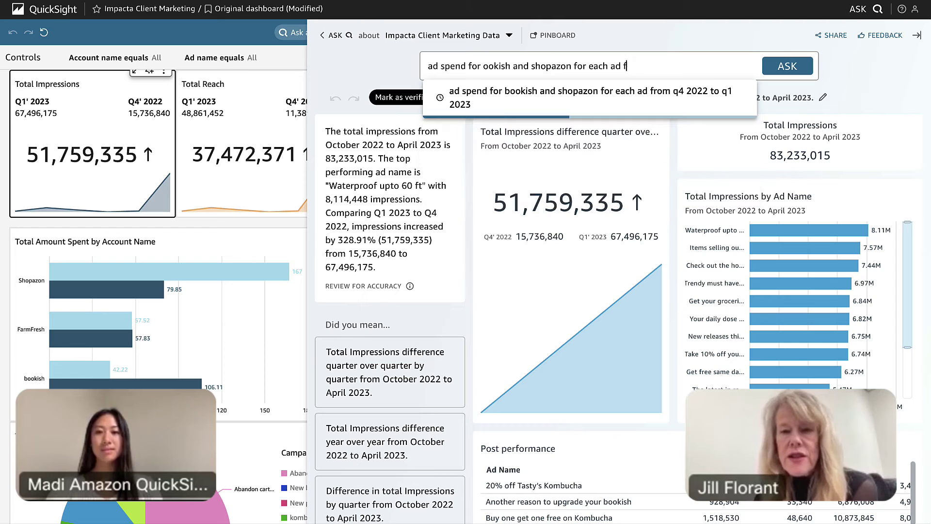
pyautogui.write('rom q')
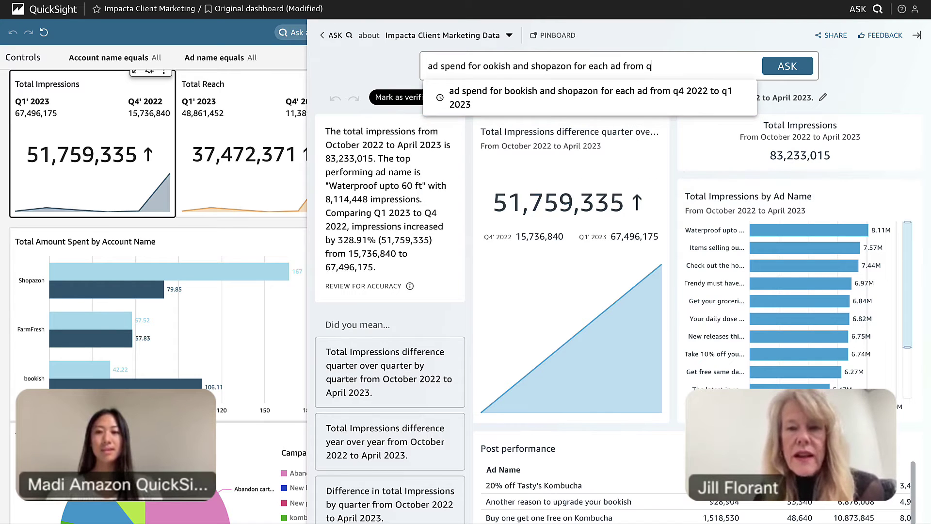
pyautogui.write('4 2022 ')
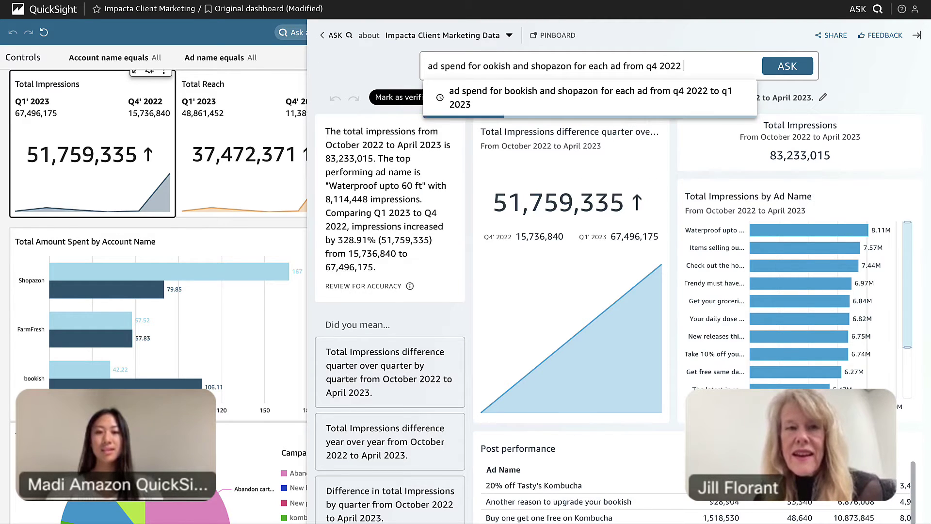
pyautogui.write('to q1')
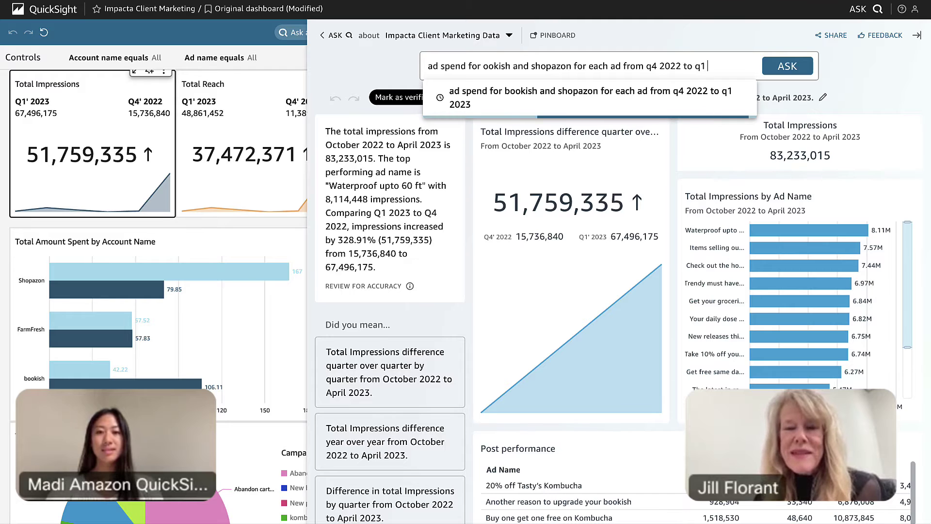
pyautogui.write(' 2023')
pyautogui.press('Return')
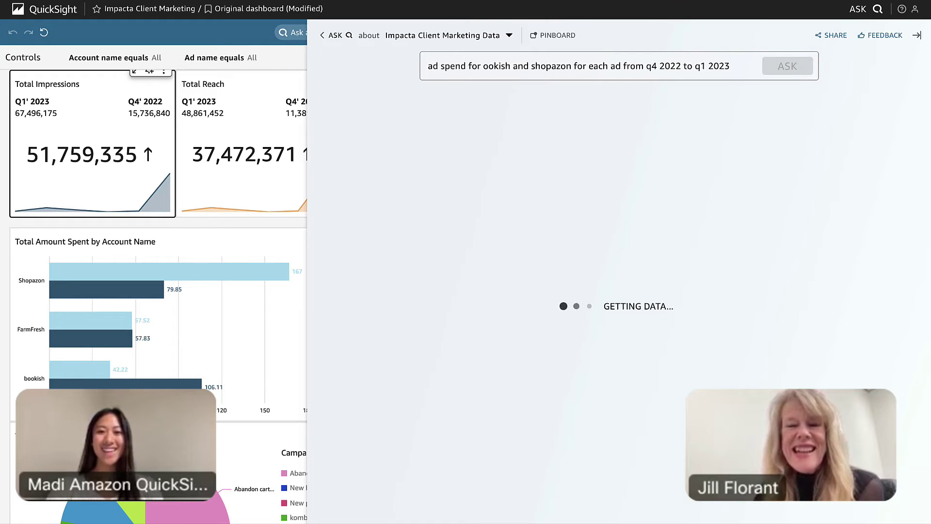
# - Correct "ookish" to "bookish" in the ad spend question and ask it again
pyautogui.click(483, 66)
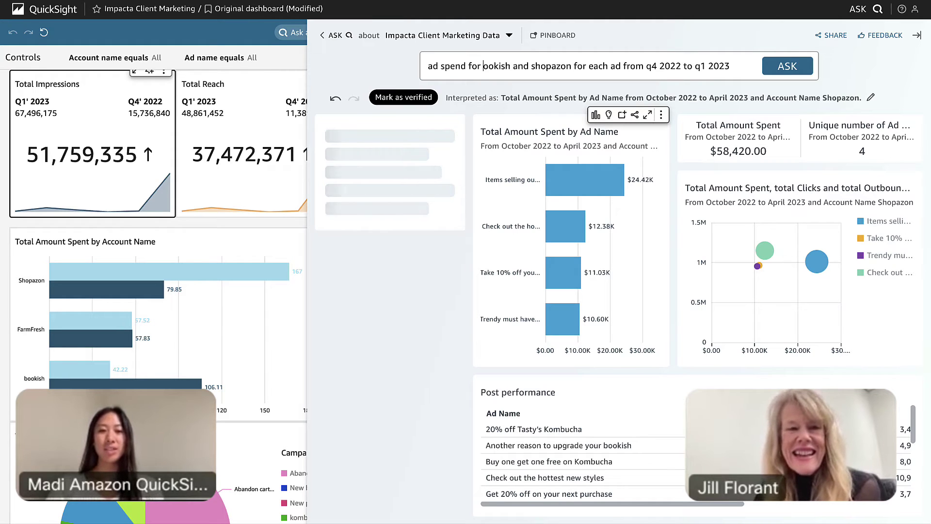
pyautogui.write('b')
pyautogui.press('Return')
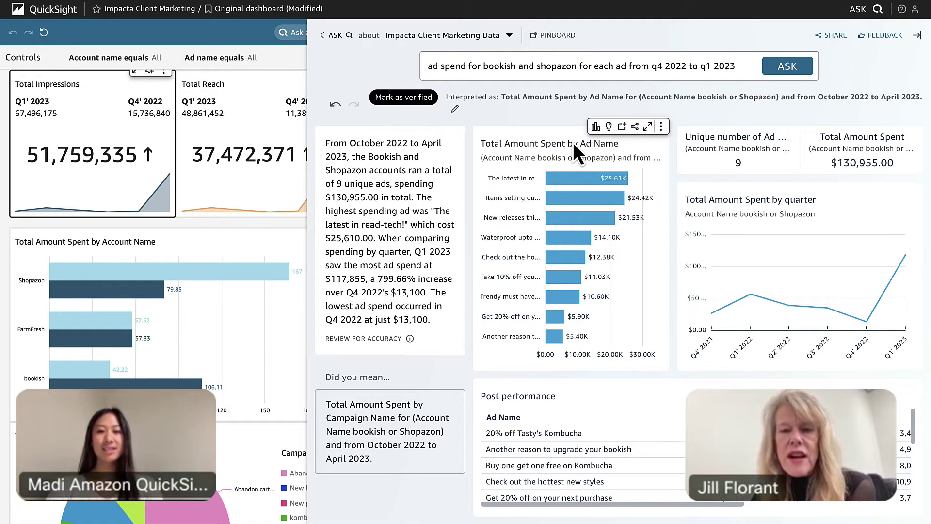
# - Add the Total Amount Spent by Ad Name chart to the pinboard
pyautogui.moveTo(587, 208)
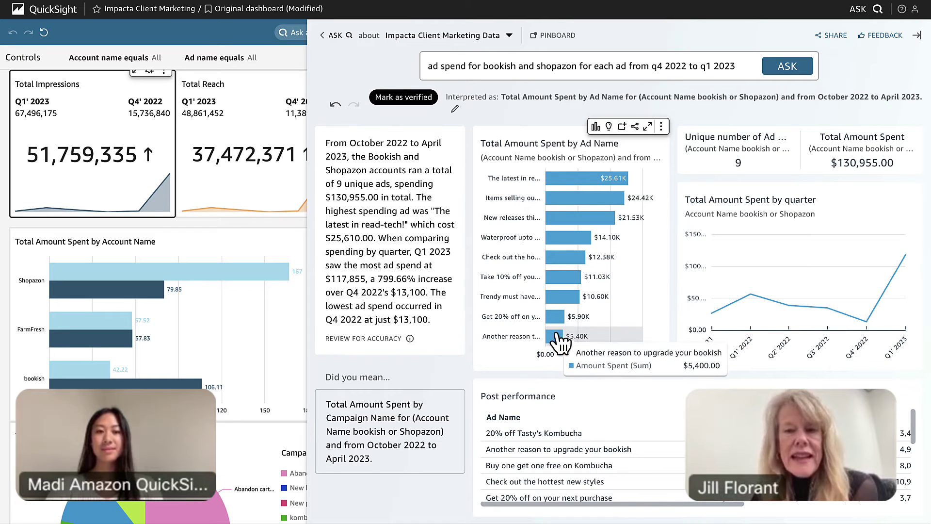
pyautogui.click(621, 126)
pyautogui.click(621, 127)
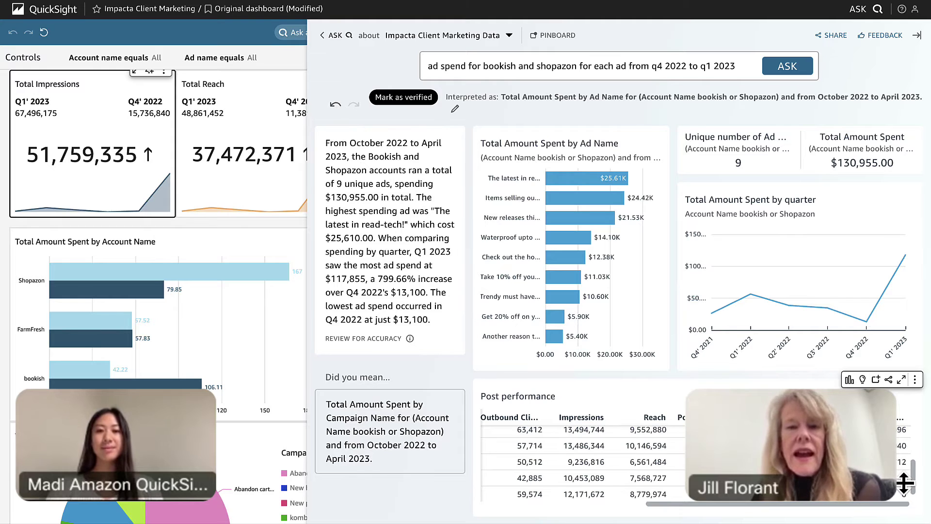
# - Add the Post performance table to the pinboard and close the question-and-answer pane
pyautogui.moveTo(916, 489); pyautogui.dragTo(909, 430)
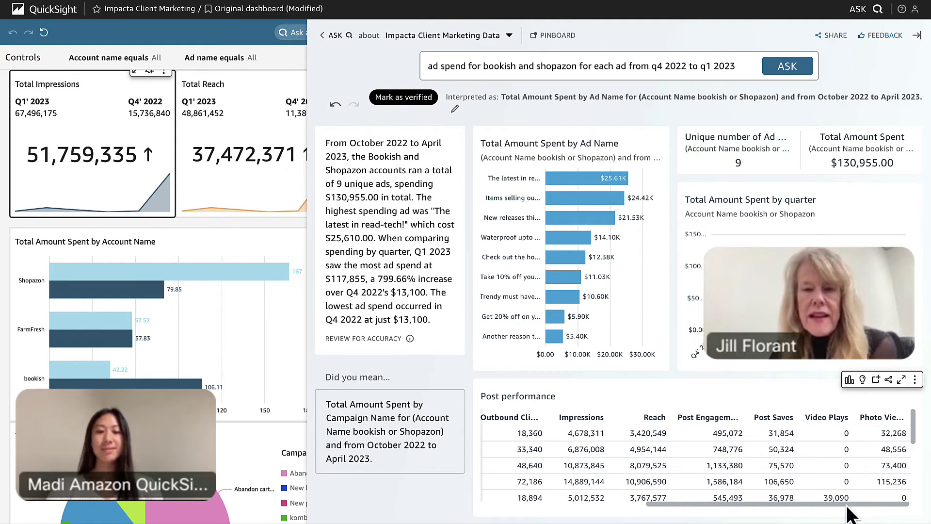
pyautogui.moveTo(849, 504); pyautogui.dragTo(671, 518)
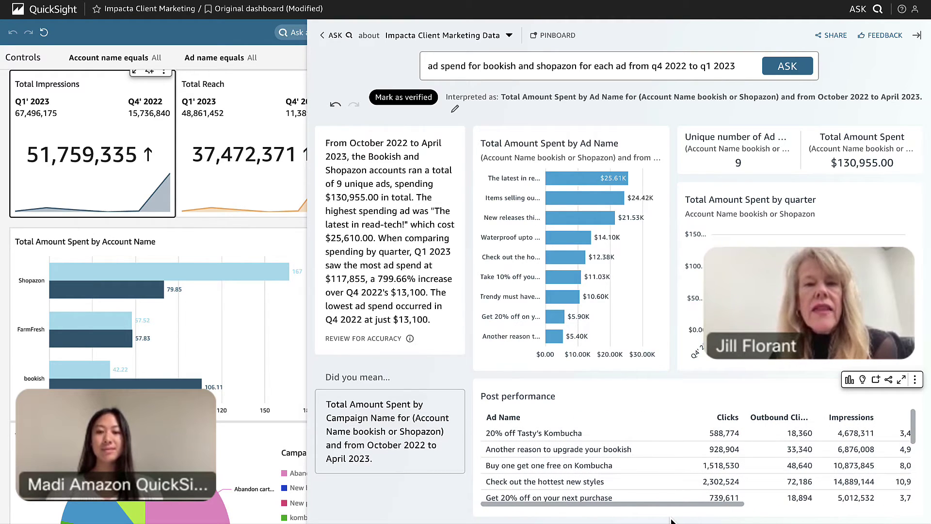
pyautogui.click(875, 380)
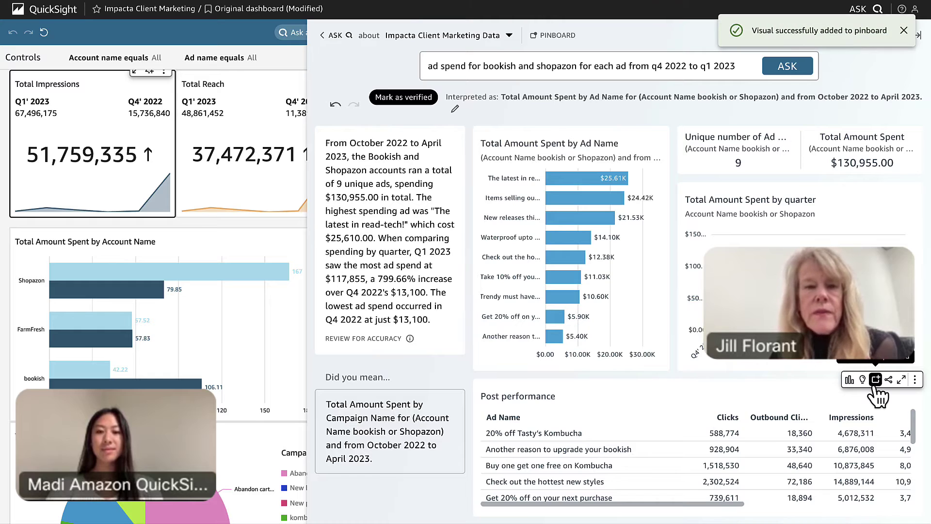
pyautogui.click(904, 31)
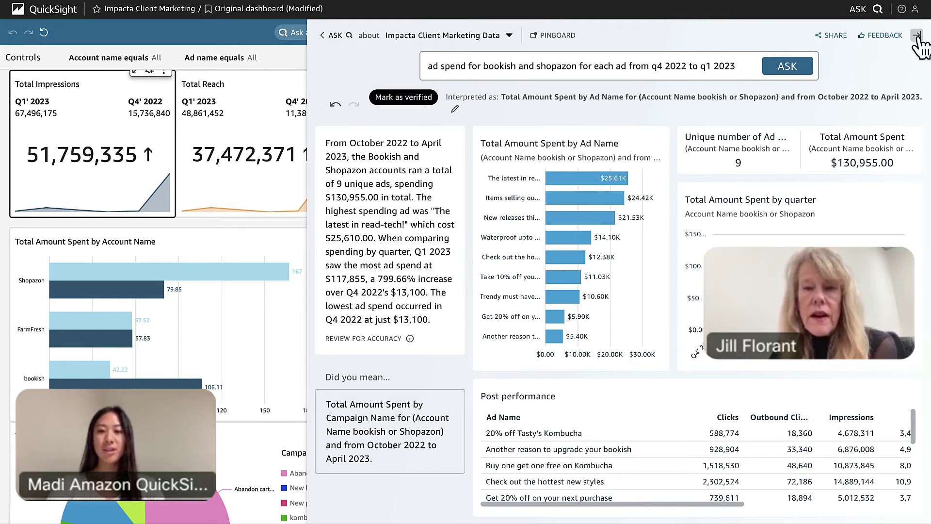
pyautogui.click(916, 35)
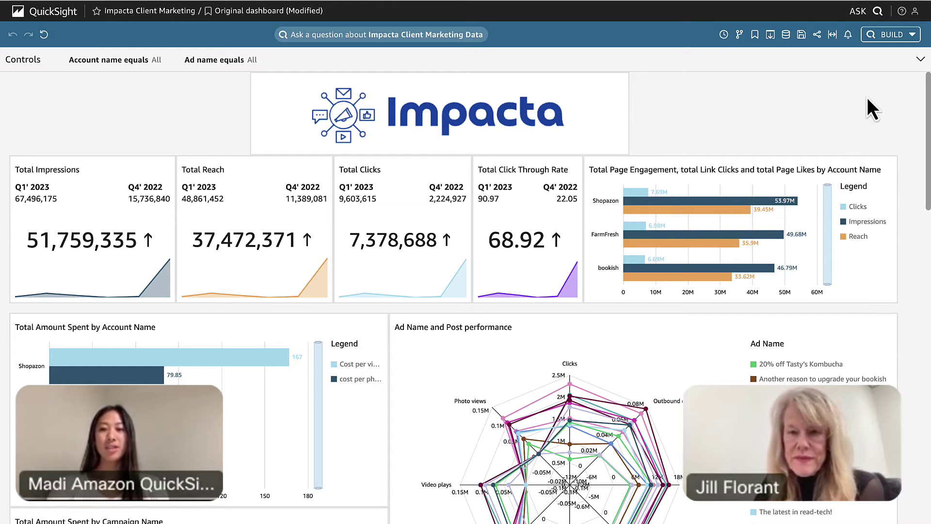
# - Start a new data story from the dashboard in the Slideshow format
pyautogui.click(912, 35)
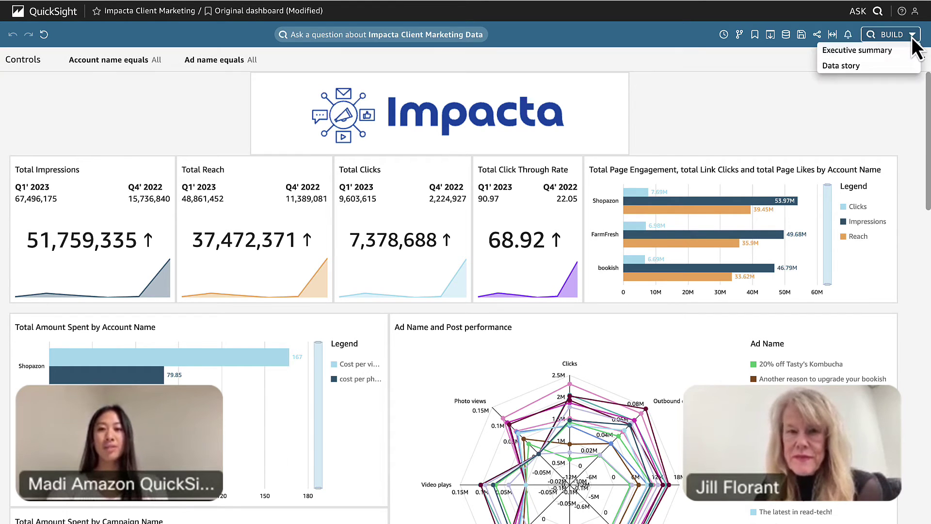
pyautogui.click(888, 65)
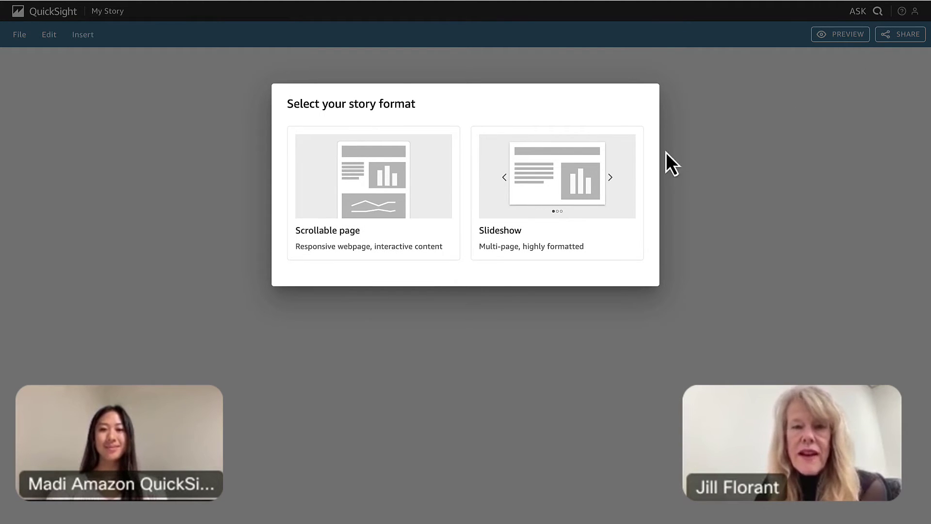
pyautogui.click(593, 222)
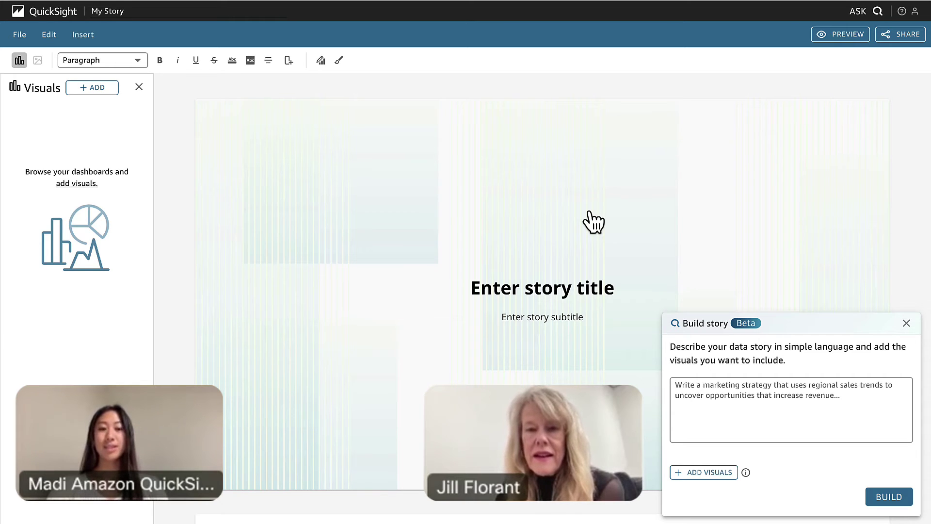
# - Describe the story as "write a client sales pitch to show the growth of impressions and reach for each ad format"
pyautogui.click(791, 410)
pyautogui.write('write a client sales pitc')
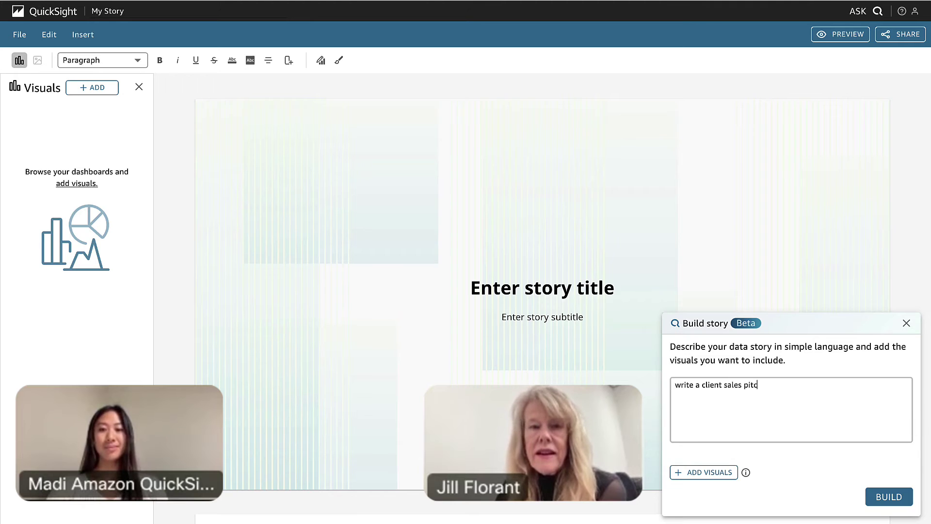
pyautogui.write('h to sh')
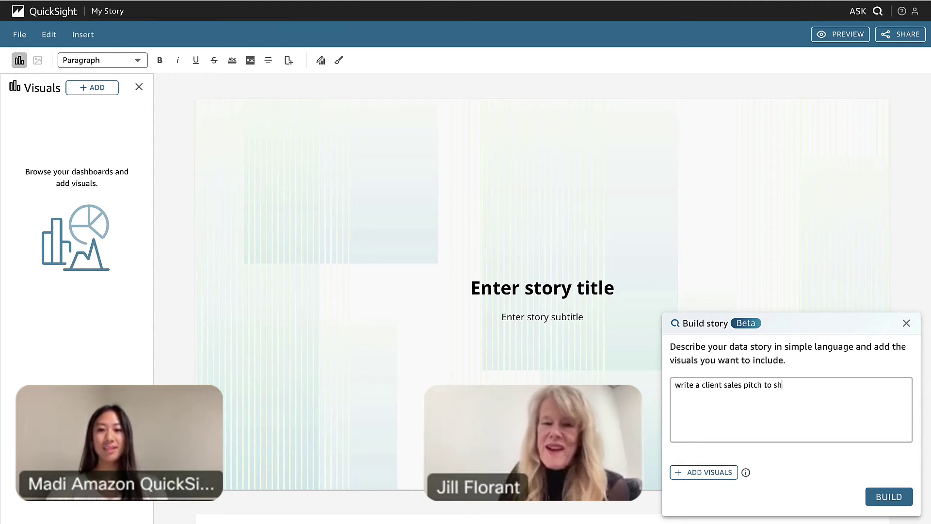
pyautogui.write('ow the gr')
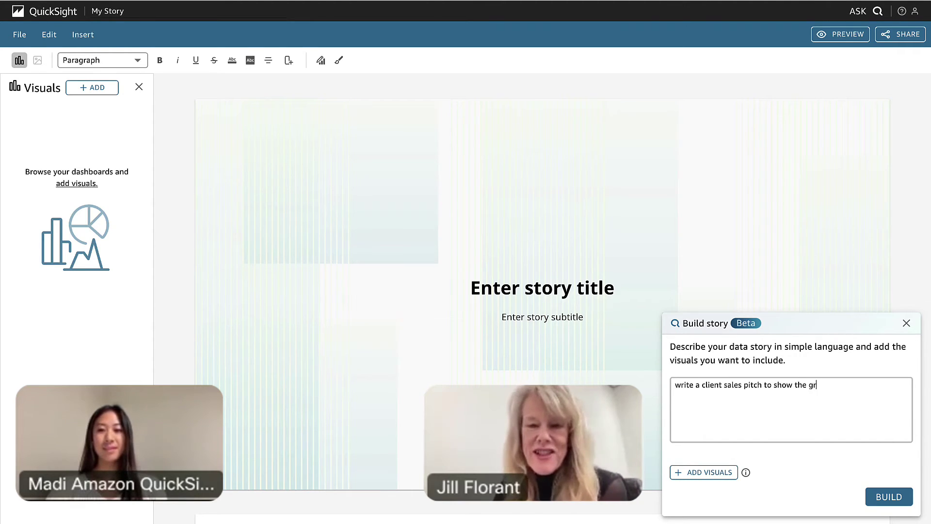
pyautogui.write('owth of impr')
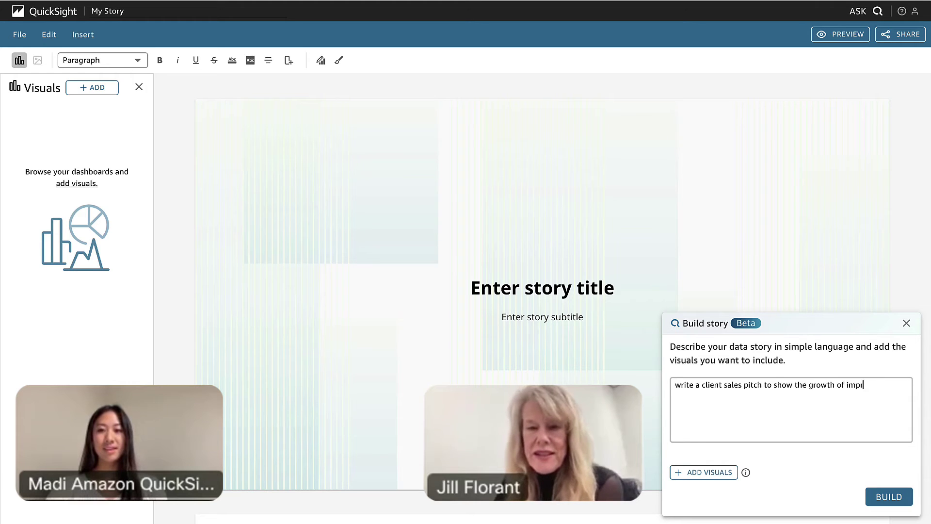
pyautogui.write('essions and rea')
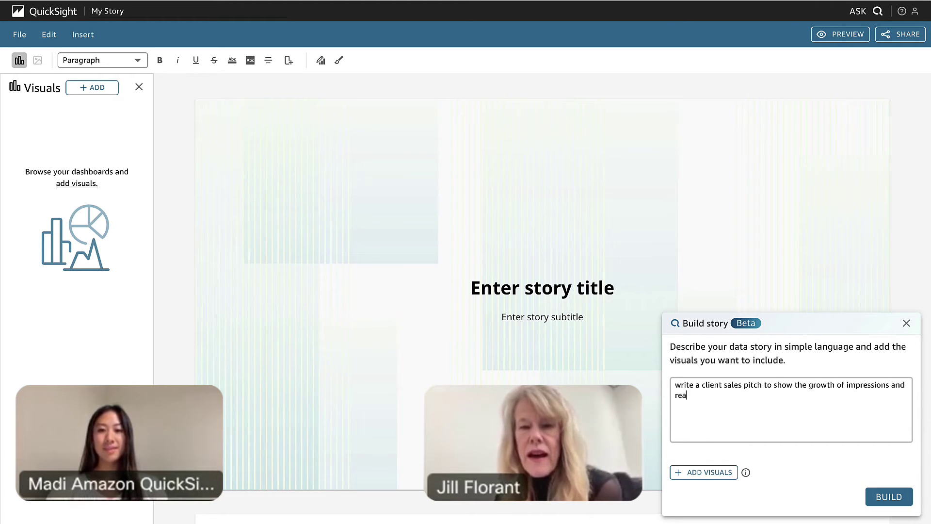
pyautogui.write('ch for each ')
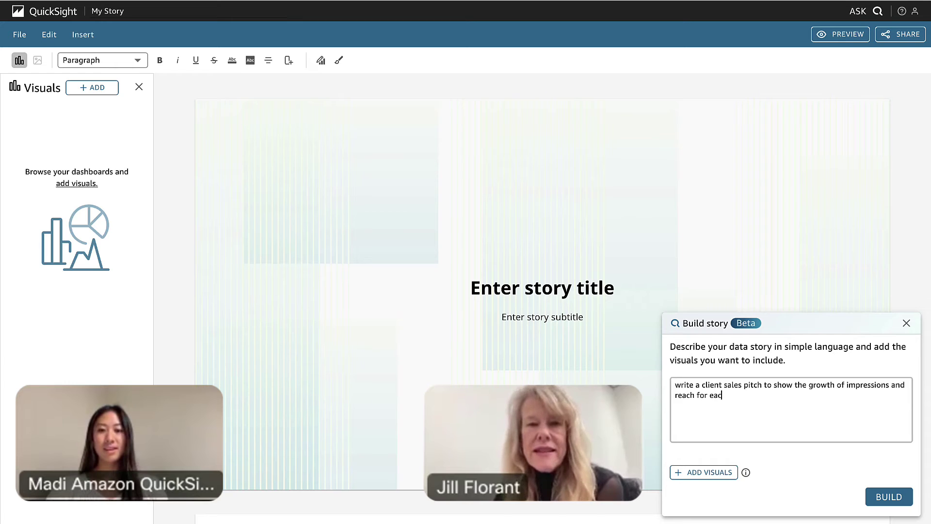
pyautogui.write('ad format')
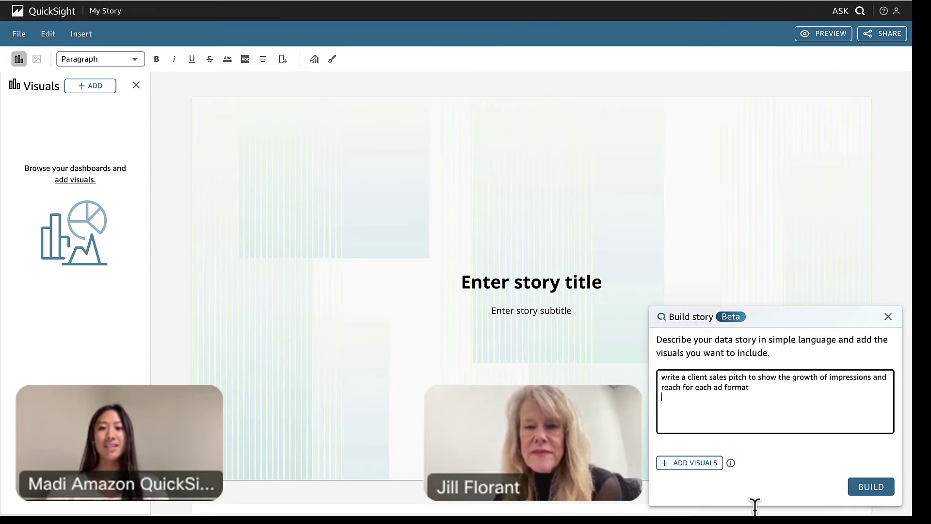
pyautogui.press('Return')
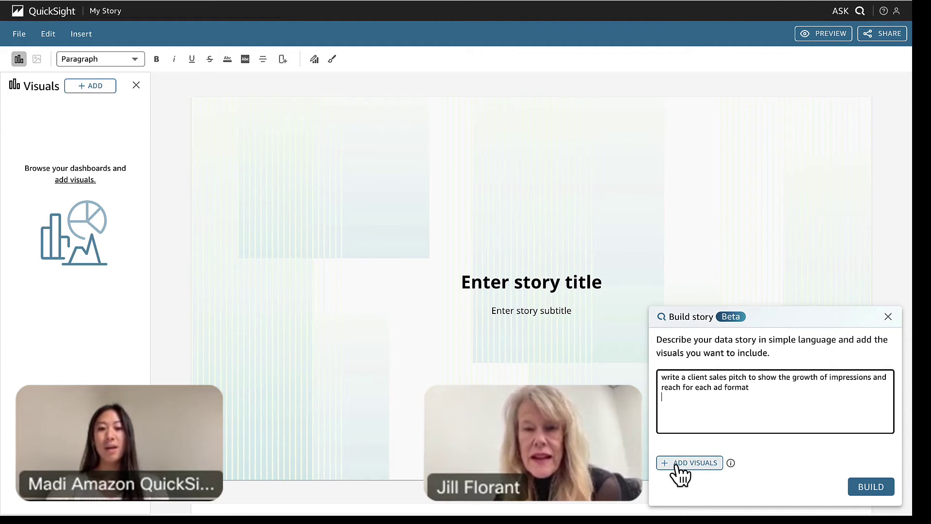
# - Select the Total Amount Spent visuals by Account Name and Campaign Name, plus Total Impressions and Total Reach by quarter and Campaign Name, for the story
pyautogui.click(677, 464)
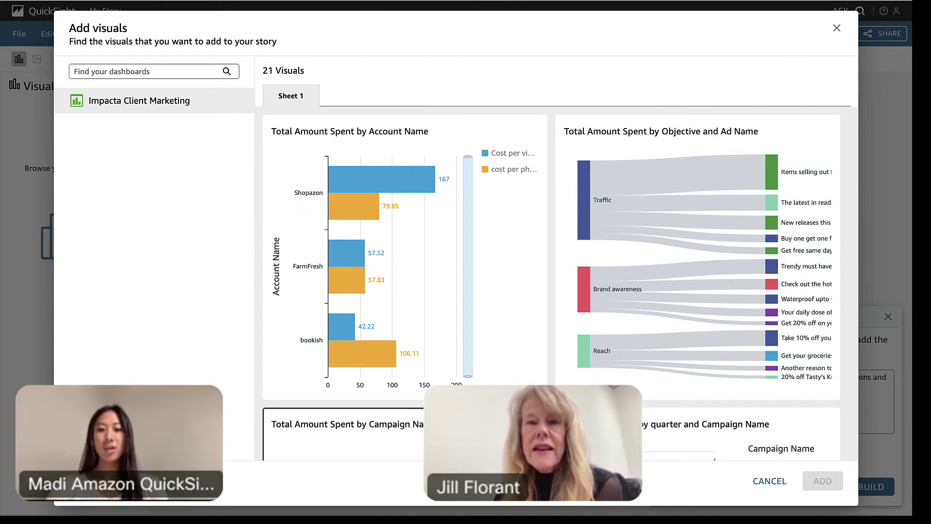
pyautogui.click(507, 249)
pyautogui.scroll(-3, 542, 369)
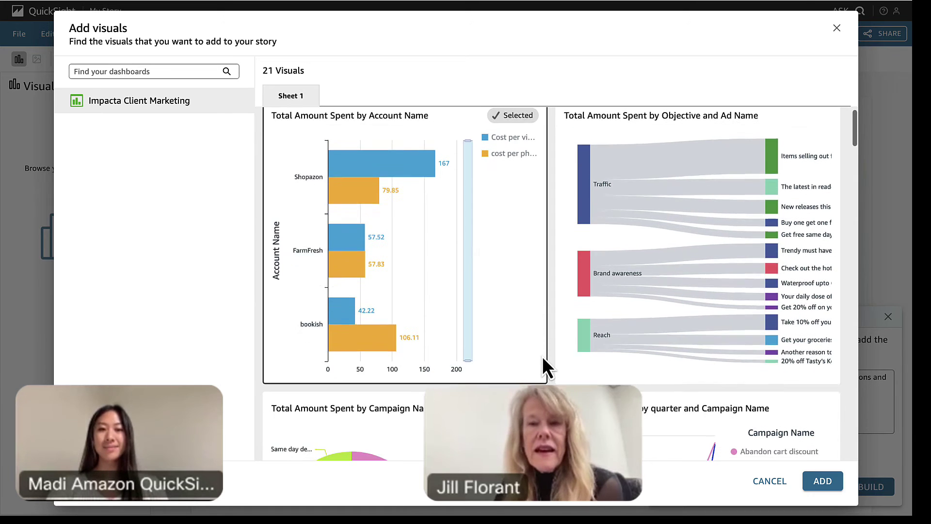
pyautogui.scroll(-3, 542, 359)
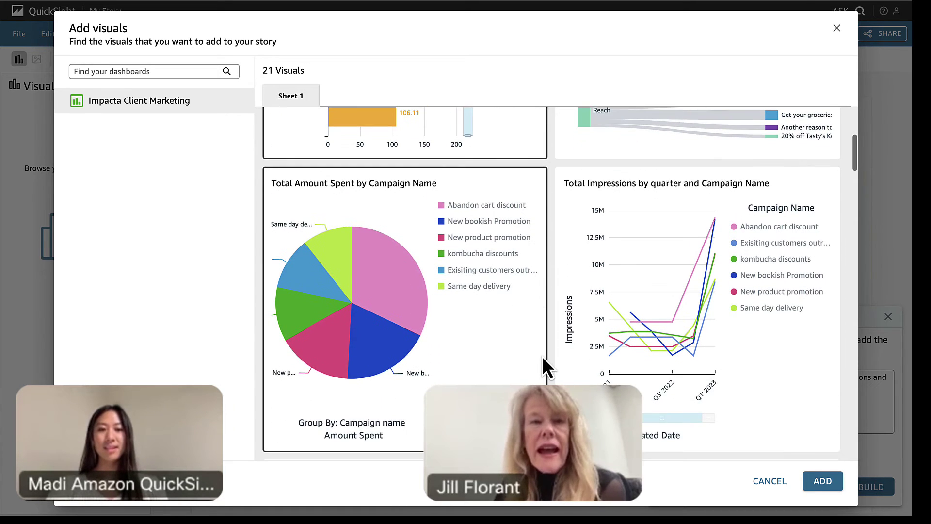
pyautogui.click(502, 368)
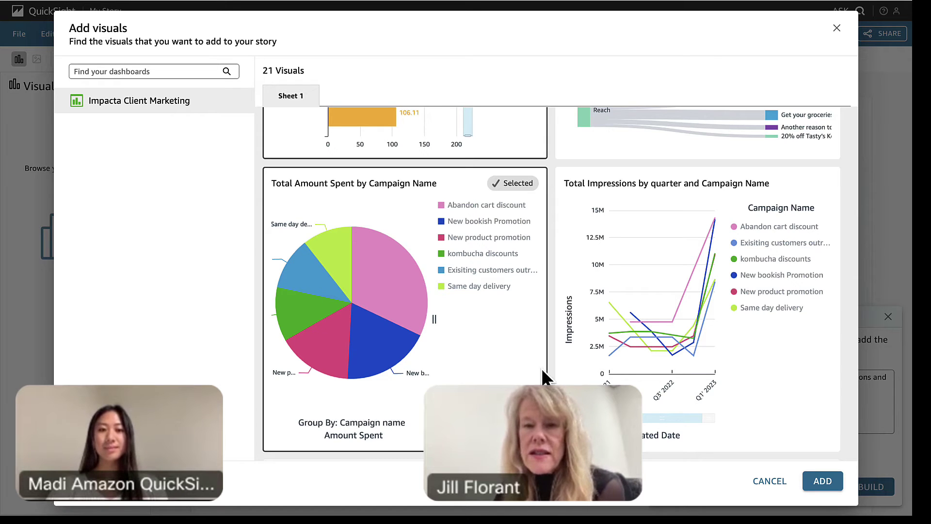
pyautogui.click(563, 378)
pyautogui.scroll(-6, 560, 284)
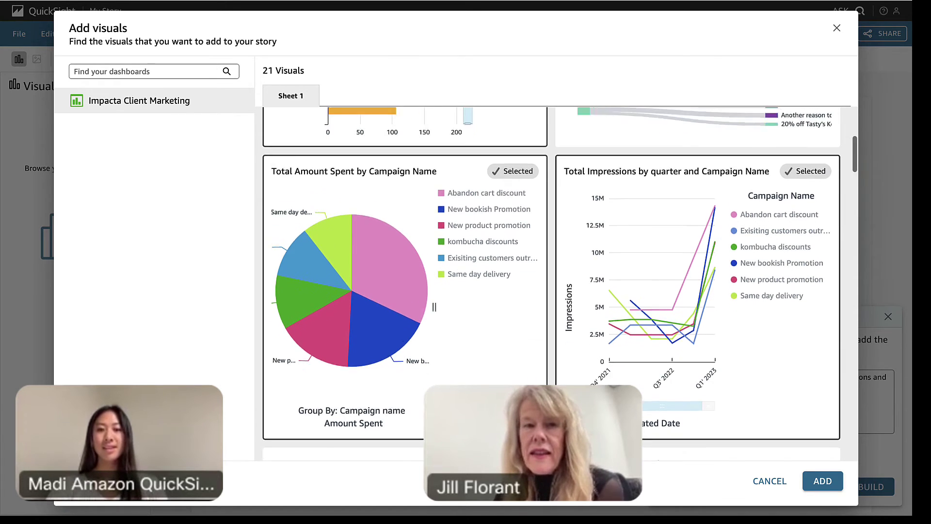
pyautogui.scroll(-5, 551, 283)
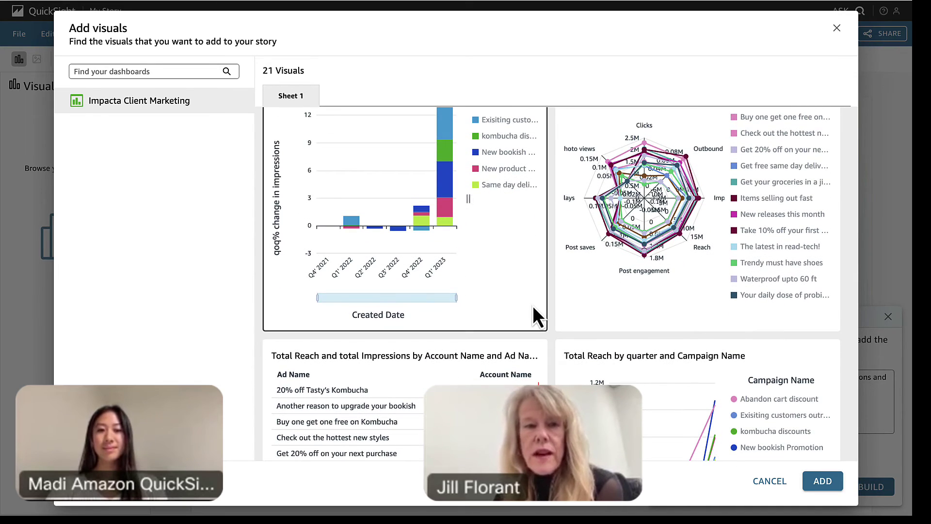
pyautogui.scroll(-4, 533, 310)
pyautogui.click(572, 281)
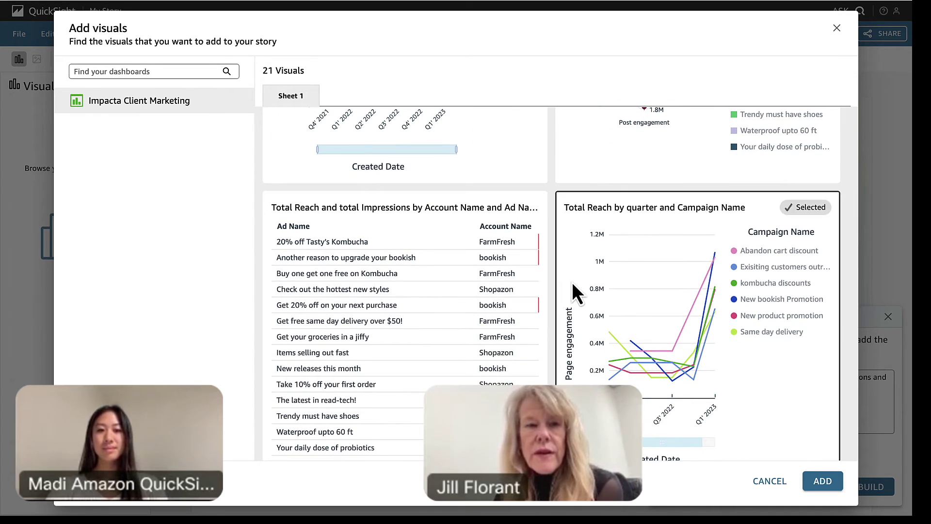
# - Select the Total Impressions and Reach visuals for Video Ads and Photo Ads as well, and add all selected visuals to the story
pyautogui.scroll(-1, 552, 286)
pyautogui.scroll(-8, 552, 286)
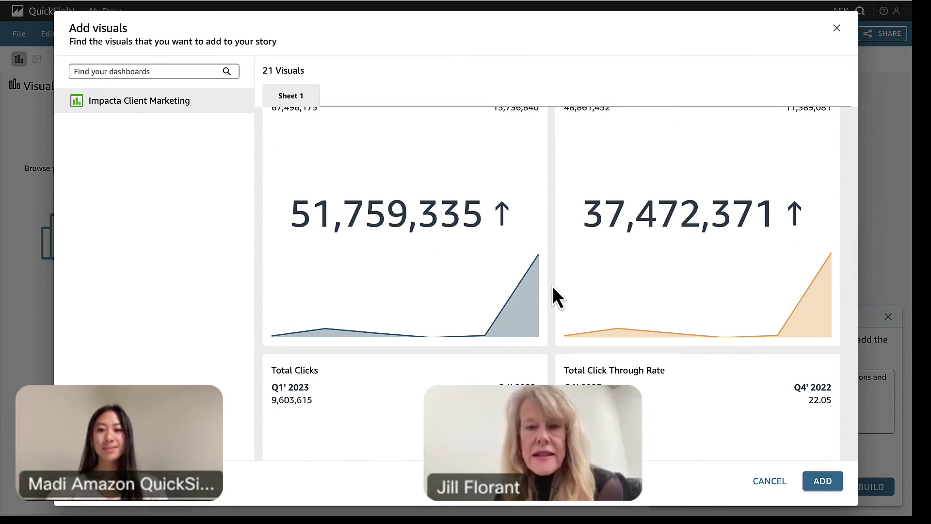
pyautogui.scroll(-3, 552, 286)
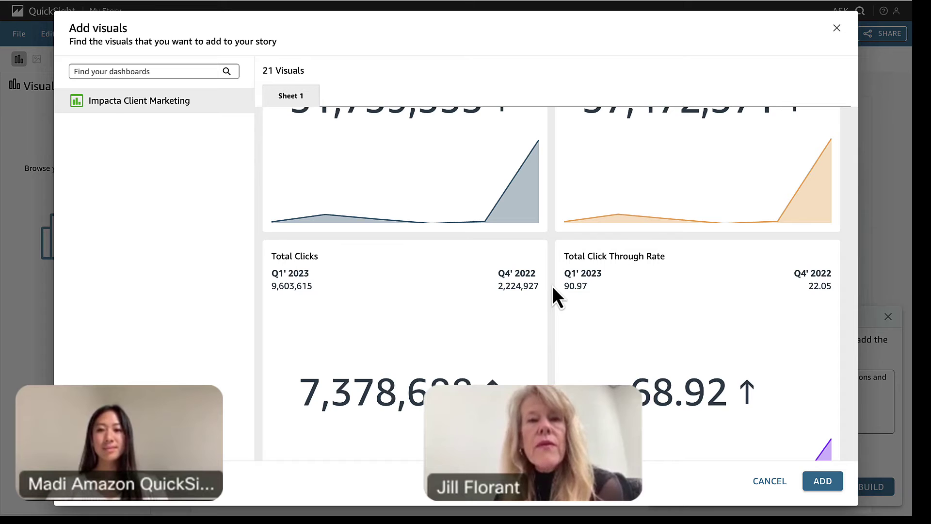
pyautogui.scroll(-3, 552, 287)
pyautogui.scroll(-6, 552, 286)
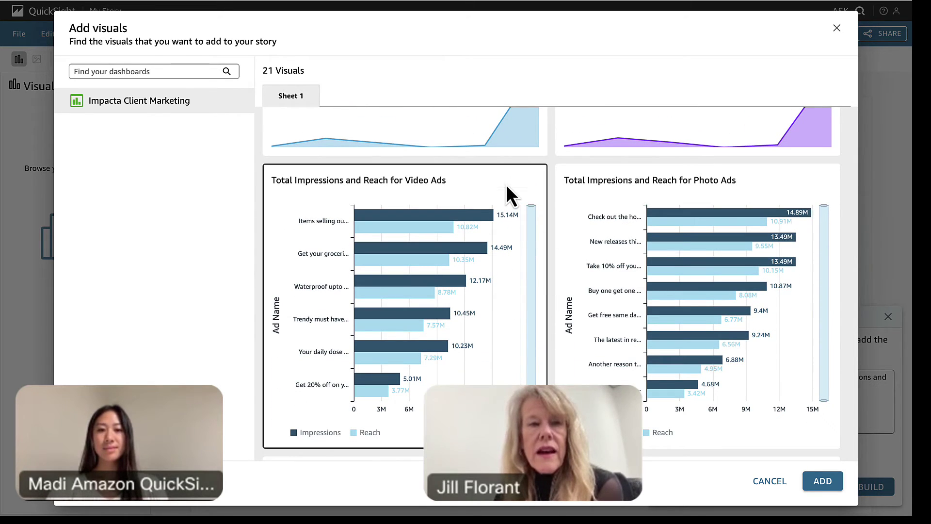
pyautogui.click(527, 187)
pyautogui.scroll(-7, 566, 206)
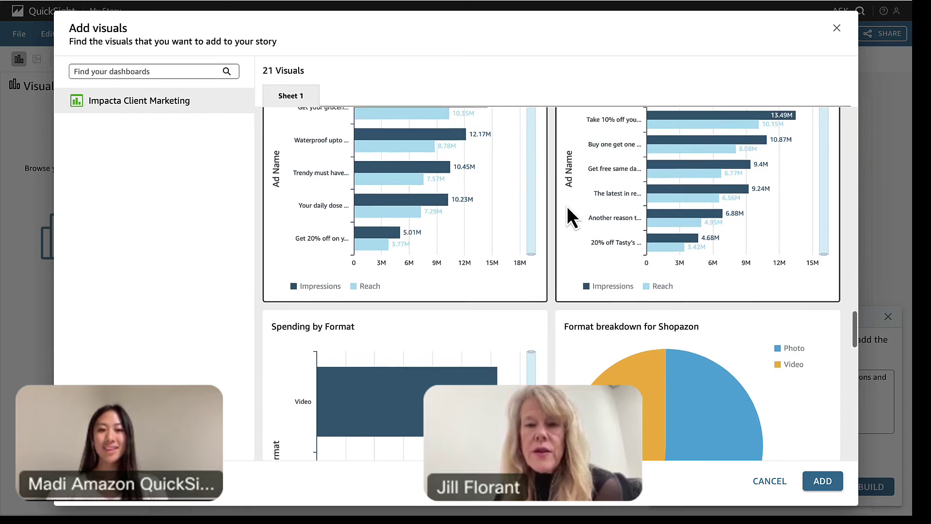
pyautogui.scroll(-2, 566, 205)
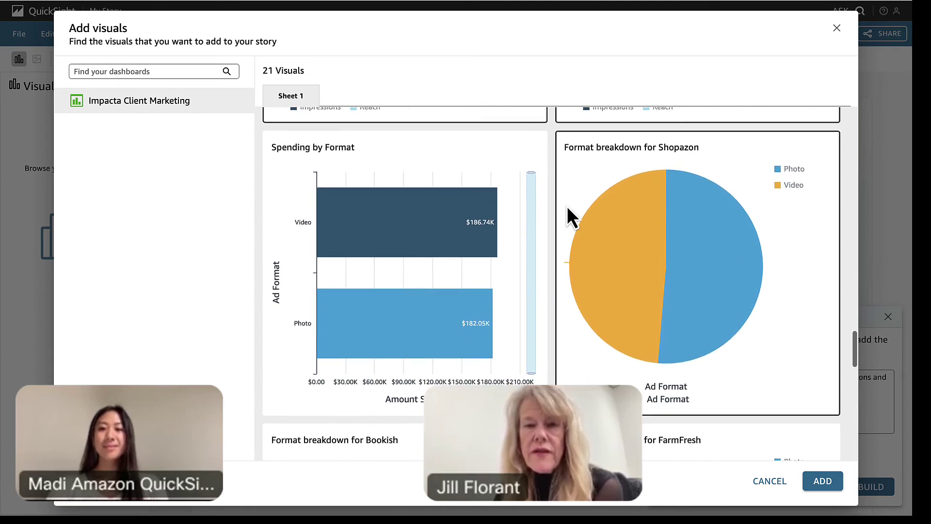
pyautogui.scroll(-4, 567, 207)
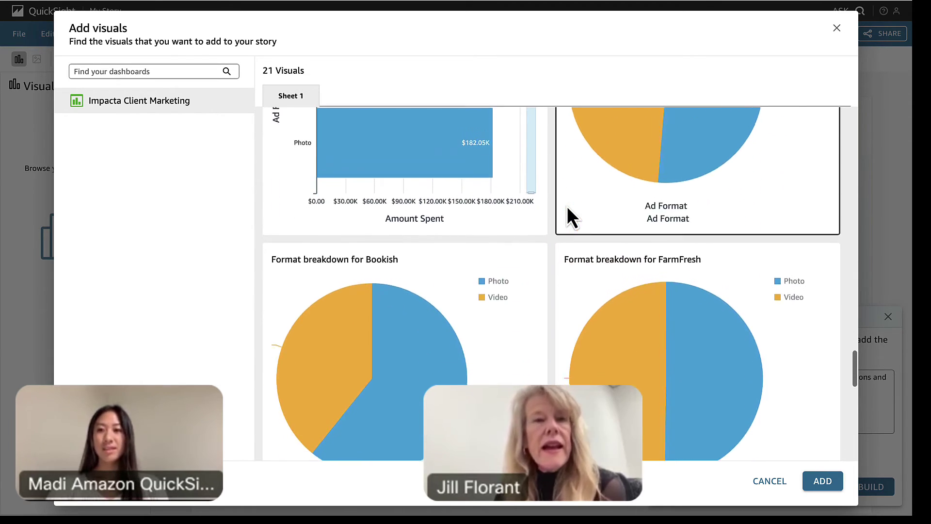
pyautogui.scroll(-8, 566, 206)
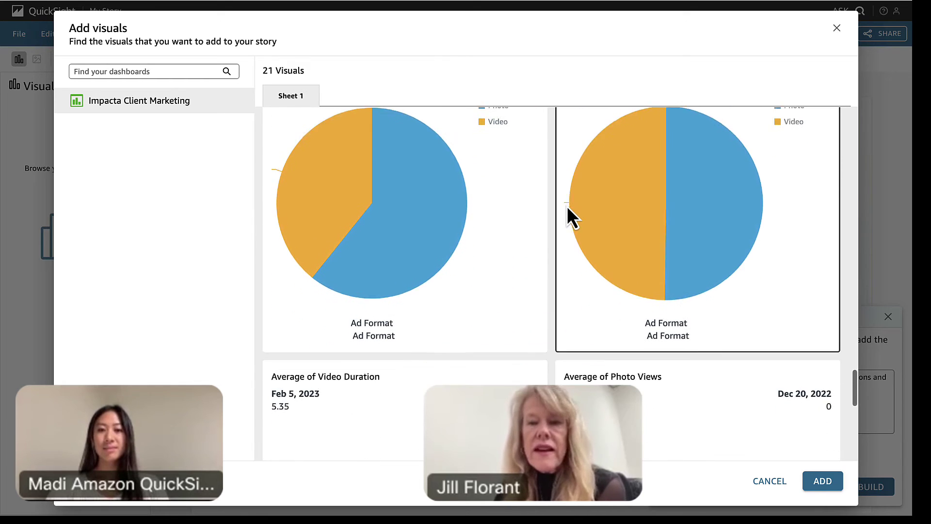
pyautogui.scroll(-6, 566, 206)
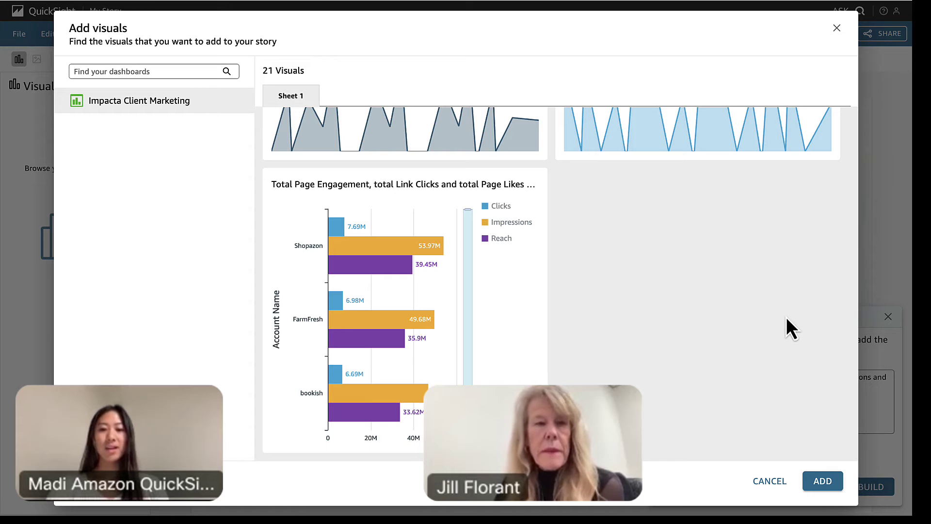
pyautogui.click(828, 480)
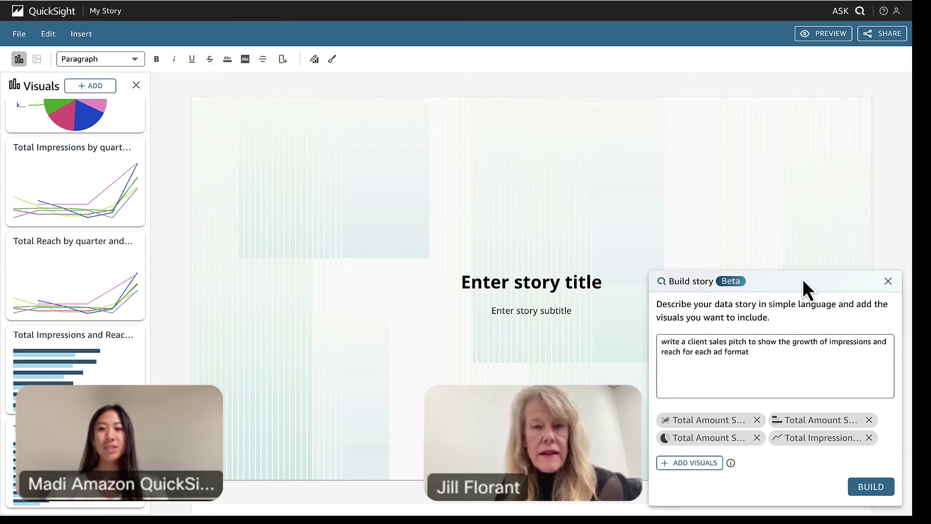
# - Build the data story from the description and visuals, and keep the generated draft
pyautogui.click(868, 488)
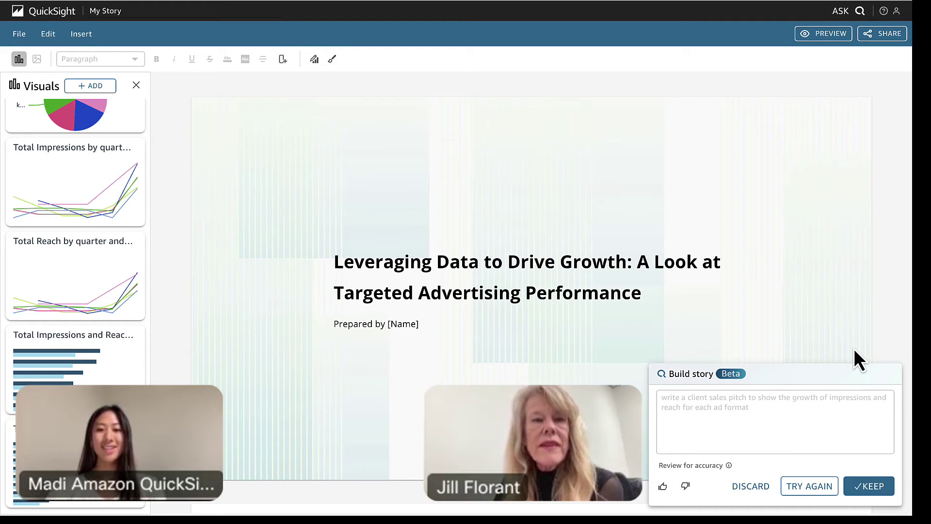
pyautogui.click(880, 488)
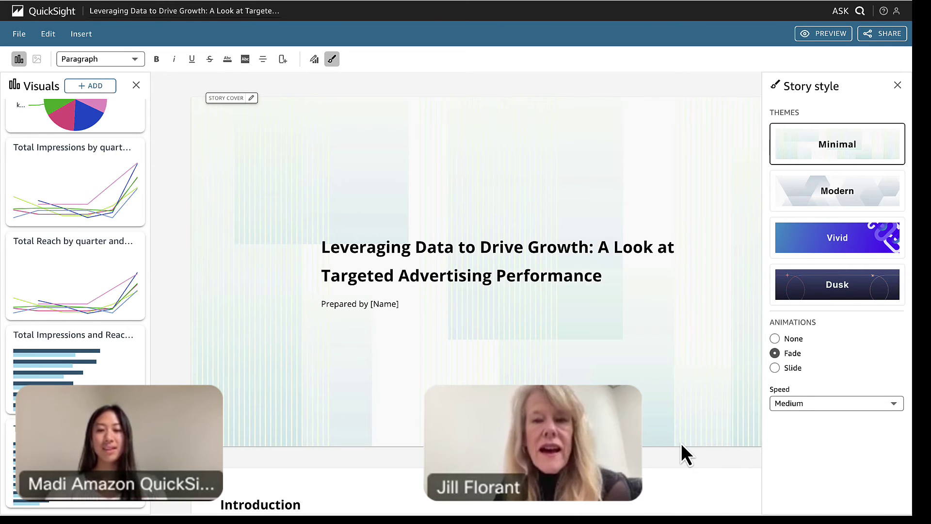
pyautogui.scroll(-5, 681, 443)
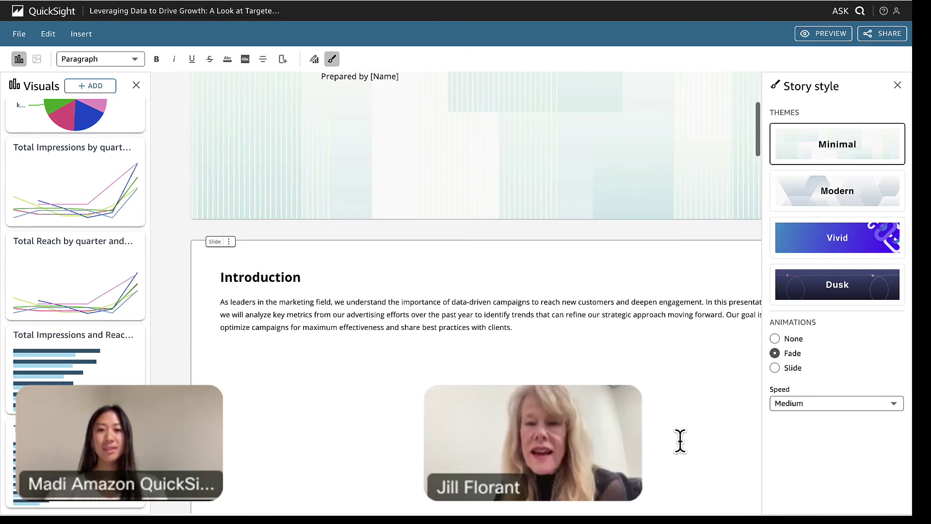
# - Review the generated story slides from the introduction through spend, campaign performance, testing, recommendations and conclusion
pyautogui.scroll(-3, 681, 443)
pyautogui.scroll(-2, 681, 444)
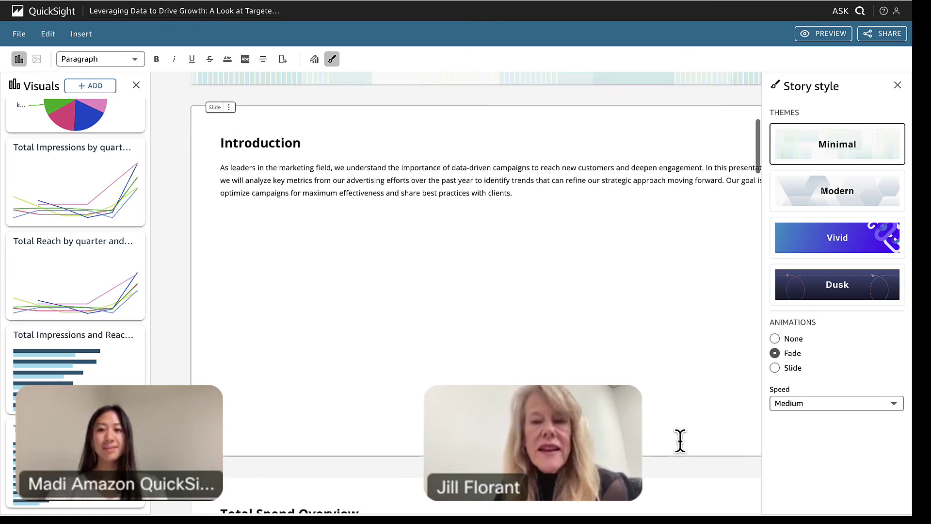
pyautogui.scroll(-2, 680, 441)
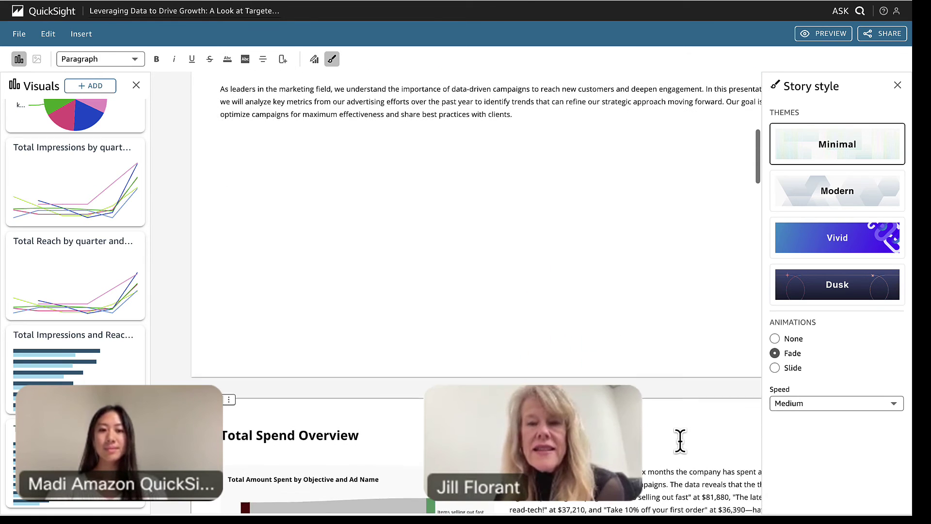
pyautogui.scroll(-5, 680, 439)
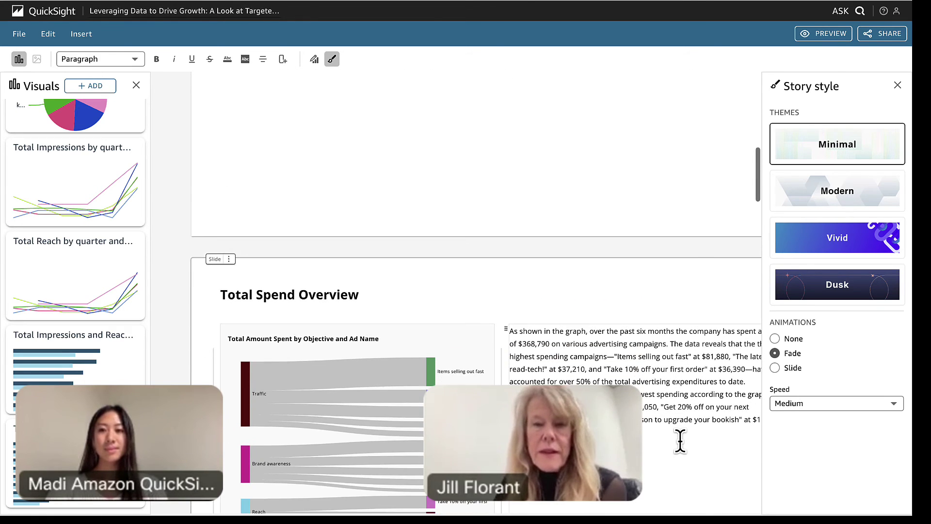
pyautogui.scroll(-5, 680, 435)
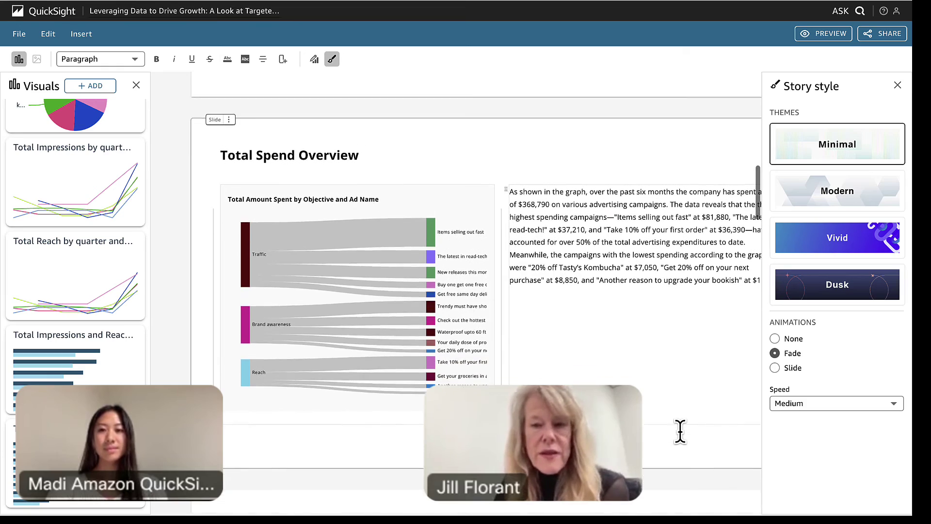
pyautogui.scroll(-11, 681, 418)
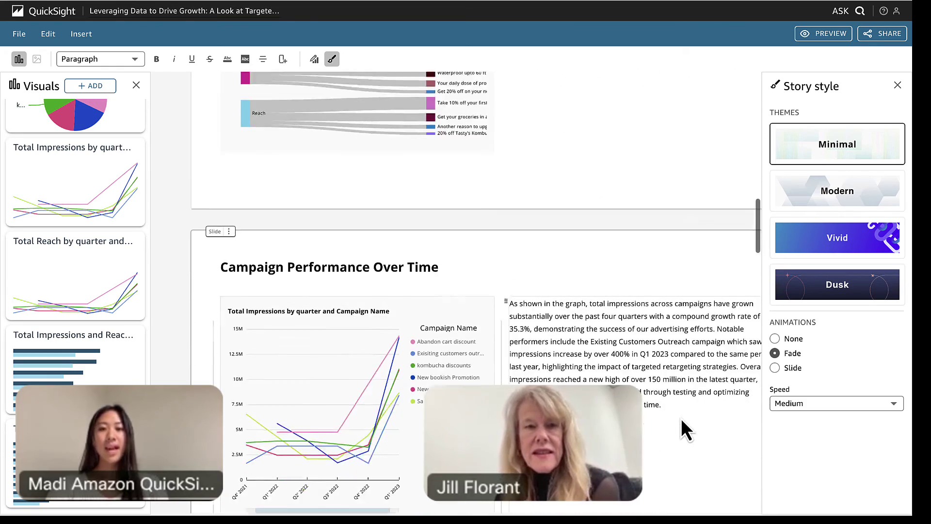
pyautogui.scroll(-11, 680, 416)
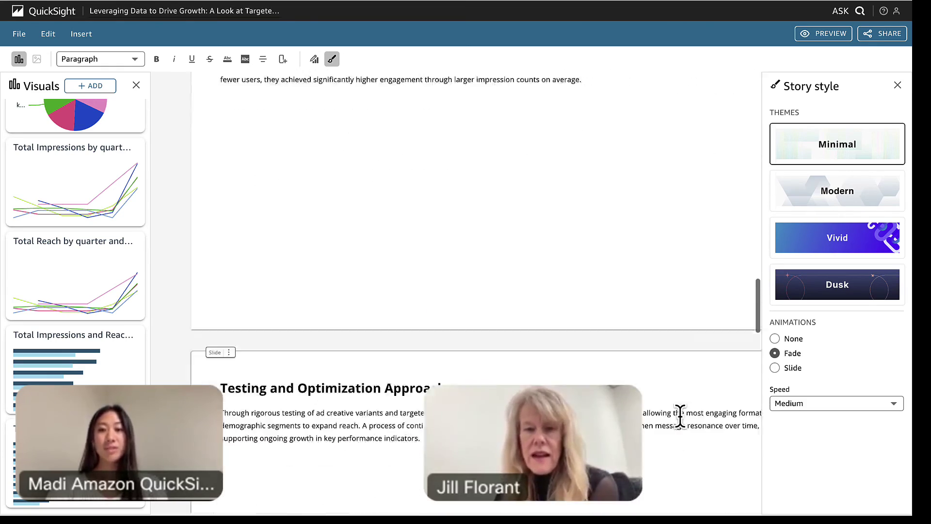
pyautogui.scroll(-15, 680, 405)
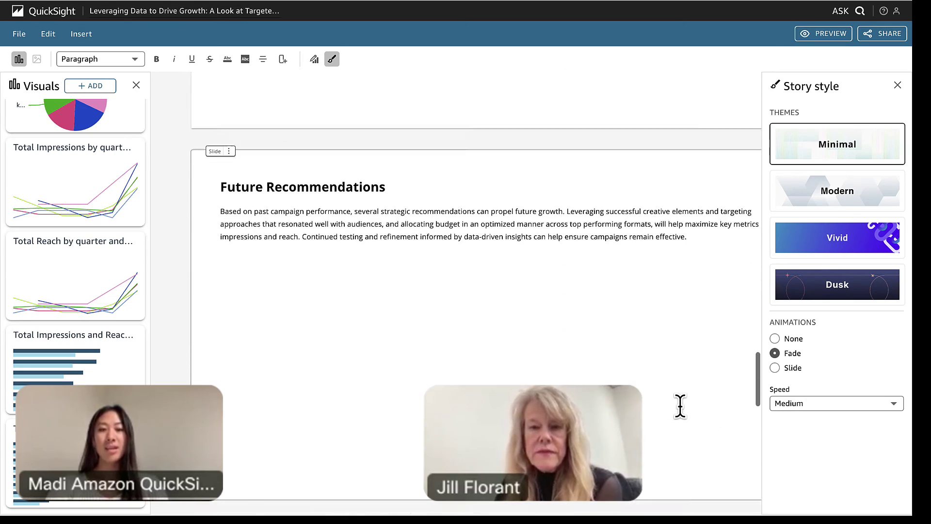
pyautogui.scroll(-4, 681, 404)
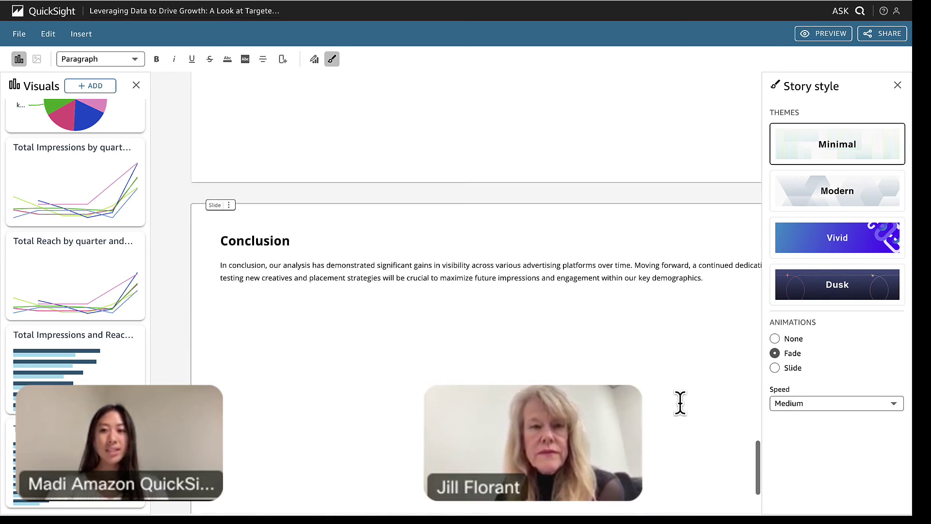
pyautogui.scroll(20, 680, 401)
pyautogui.scroll(20, 680, 402)
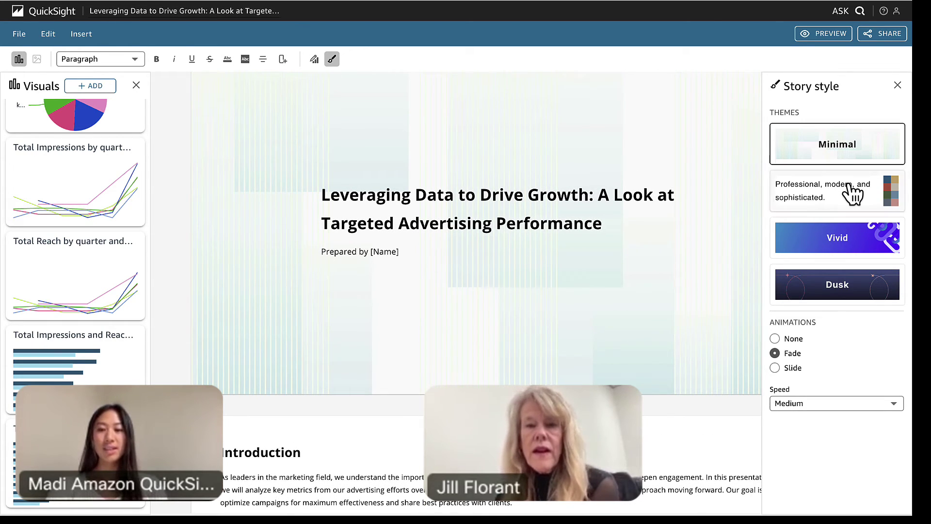
# - Apply the Modern theme to the story with the animation speed at Medium, and close the style settings
pyautogui.click(853, 191)
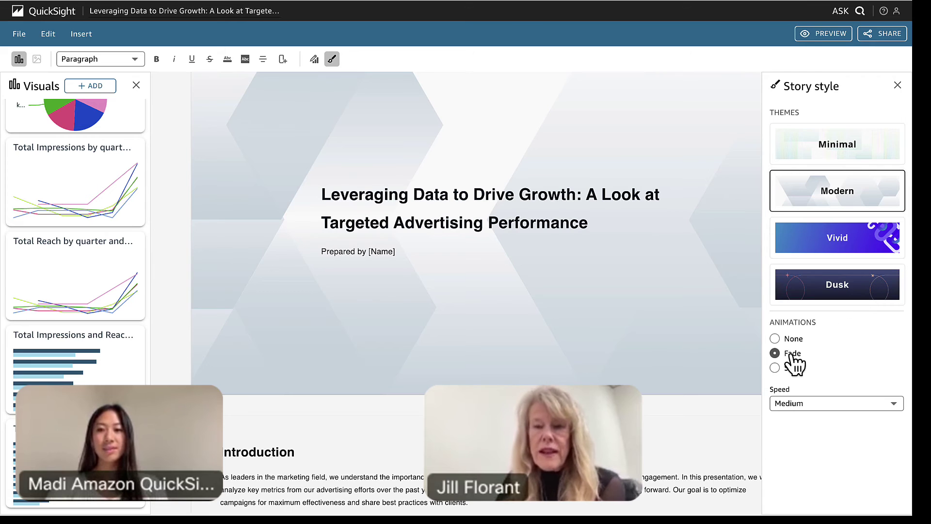
pyautogui.click(803, 407)
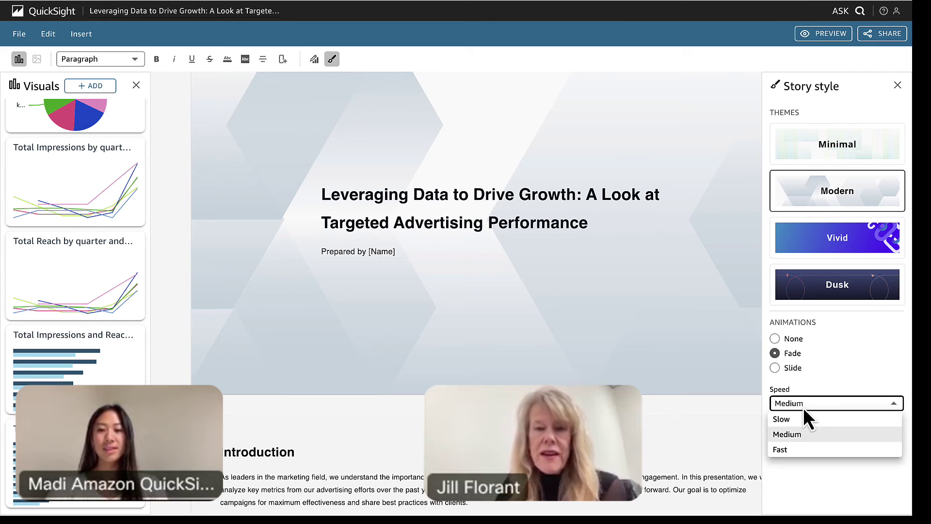
pyautogui.click(808, 436)
pyautogui.click(897, 86)
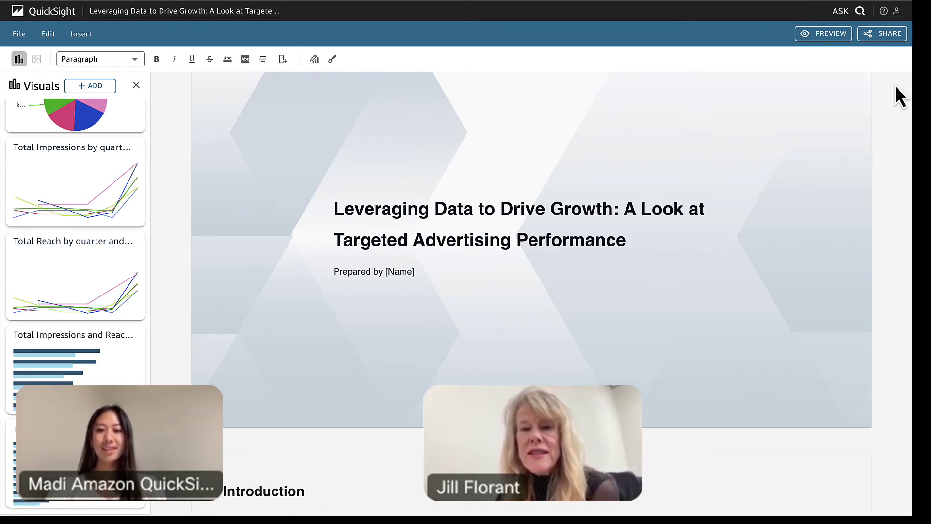
# - Replace the [Name] placeholder in the title slide's "Prepared by" line with the presenter's full name
pyautogui.click(458, 270)
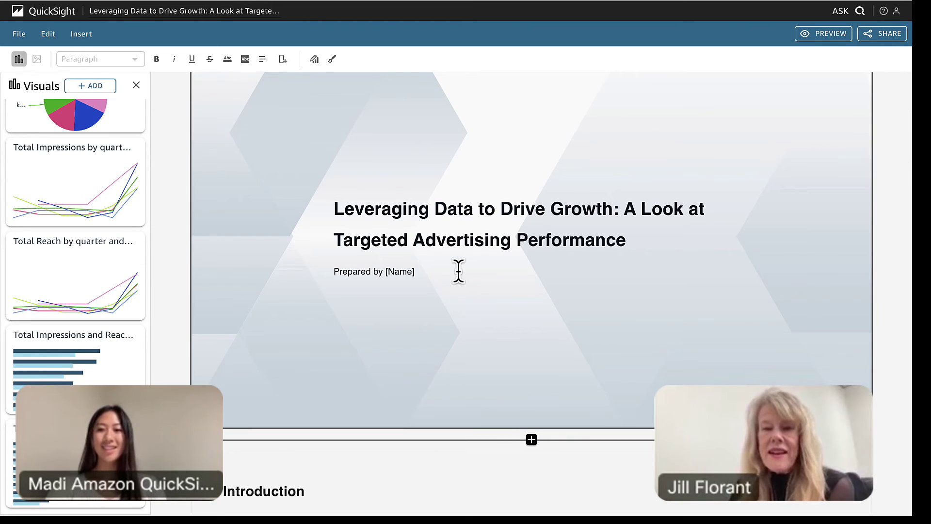
pyautogui.press('BackSpace')
pyautogui.press('BackSpace')
pyautogui.press('BackSpace')
pyautogui.press('BackSpace')
pyautogui.press('BackSpace')
pyautogui.press('BackSpace')
pyautogui.write('J')
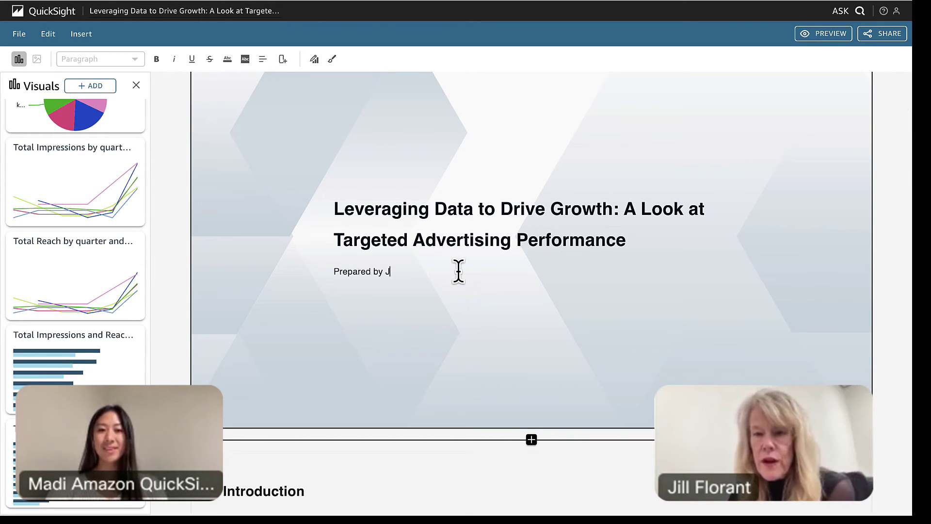
pyautogui.write('ill F')
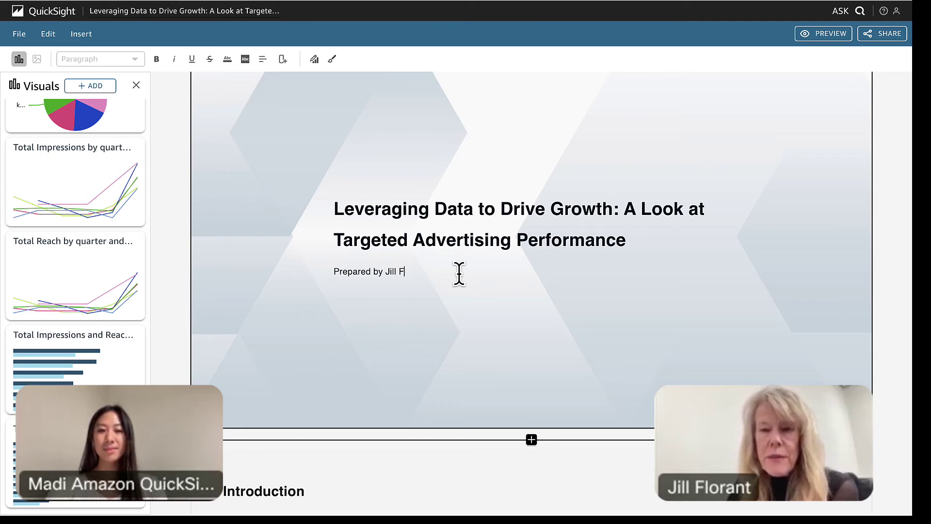
pyautogui.write('lorant')
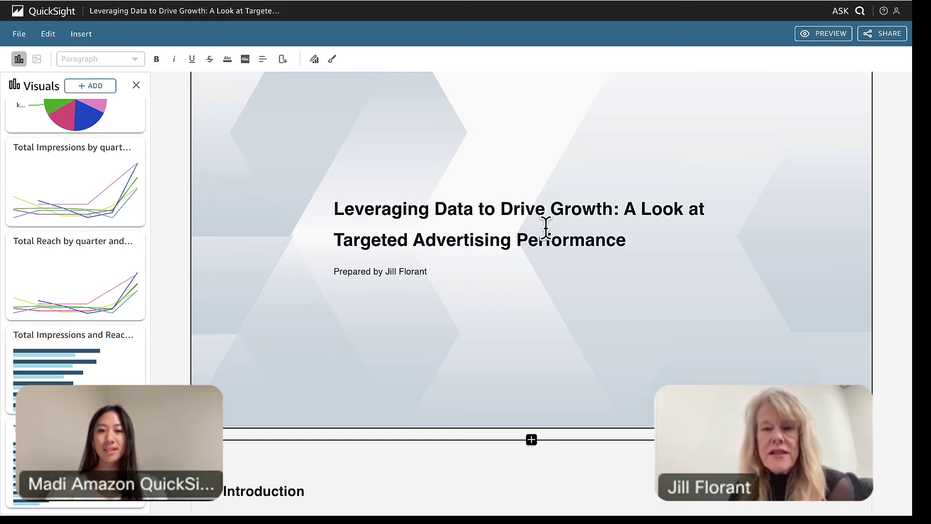
# - Change the "Total Spend Overview" slide heading to "Spending Breakdown by Objective"
pyautogui.scroll(-7, 527, 276)
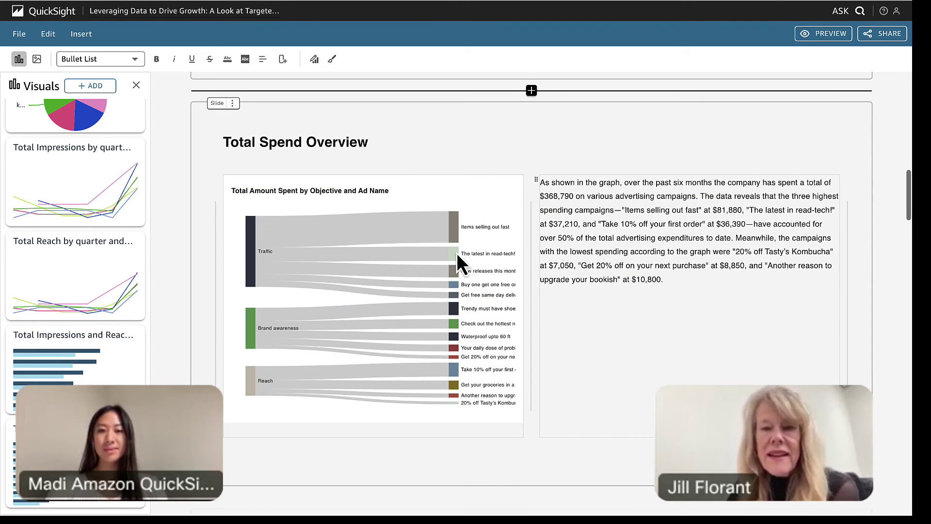
pyautogui.click(303, 140)
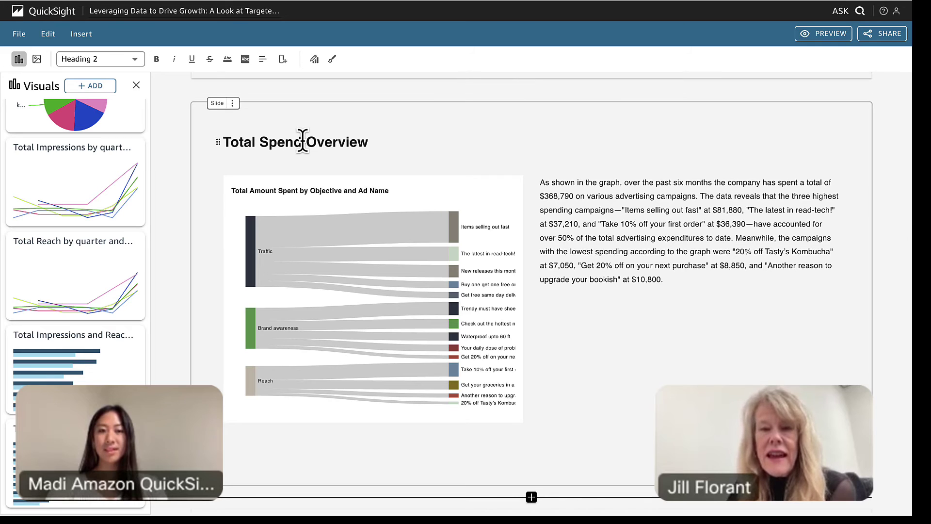
pyautogui.press('BackSpace')
pyautogui.press('BackSpace')
pyautogui.press('BackSpace')
pyautogui.press('BackSpace')
pyautogui.press('BackSpace')
pyautogui.press('BackSpace')
pyautogui.press('BackSpace')
pyautogui.press('BackSpace')
pyautogui.press('BackSpace')
pyautogui.press('BackSpace')
pyautogui.press('BackSpace')
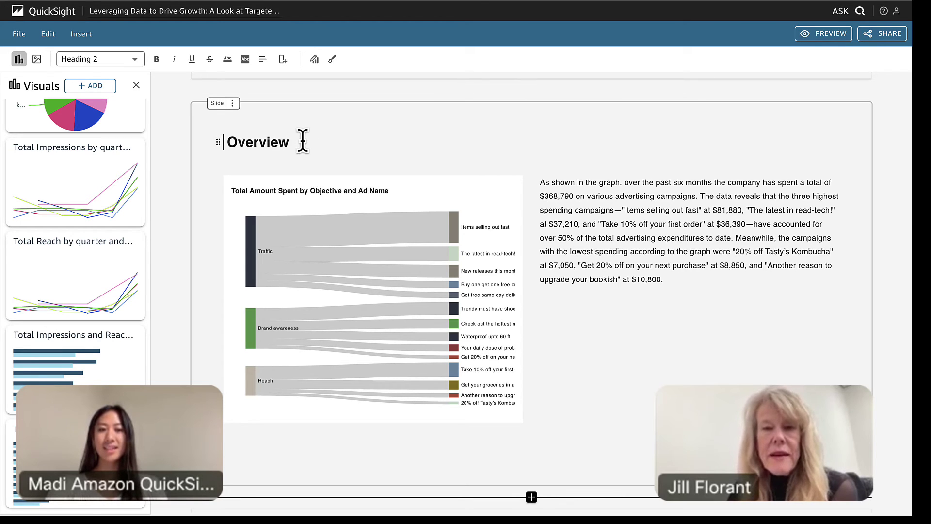
pyautogui.write('Spending')
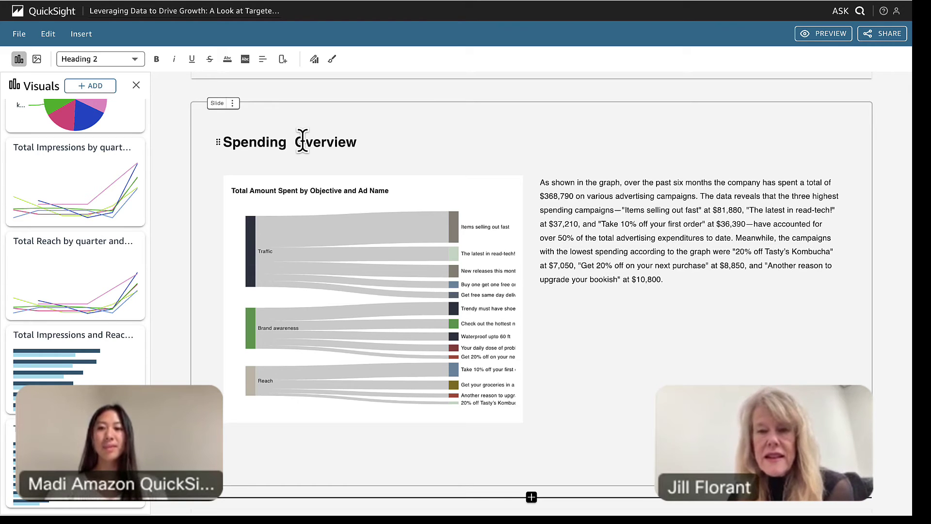
pyautogui.write(' Brea')
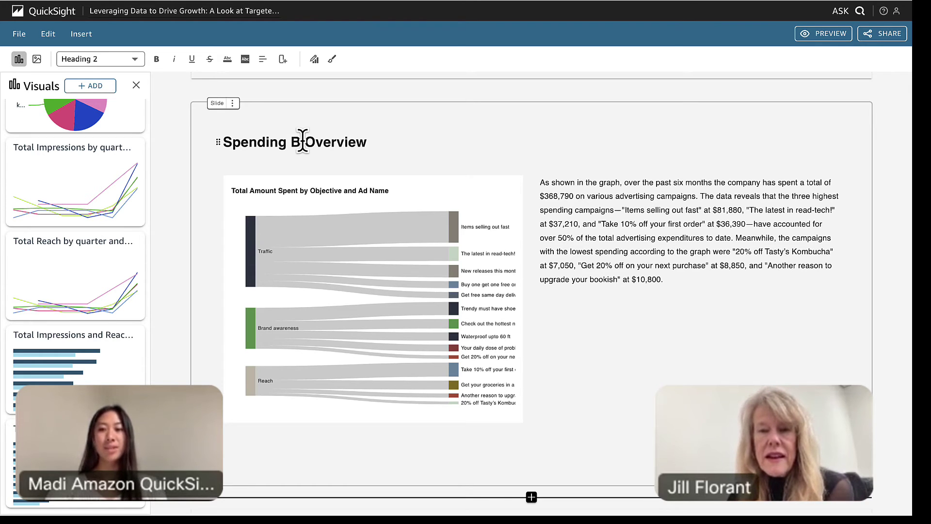
pyautogui.write('down by ')
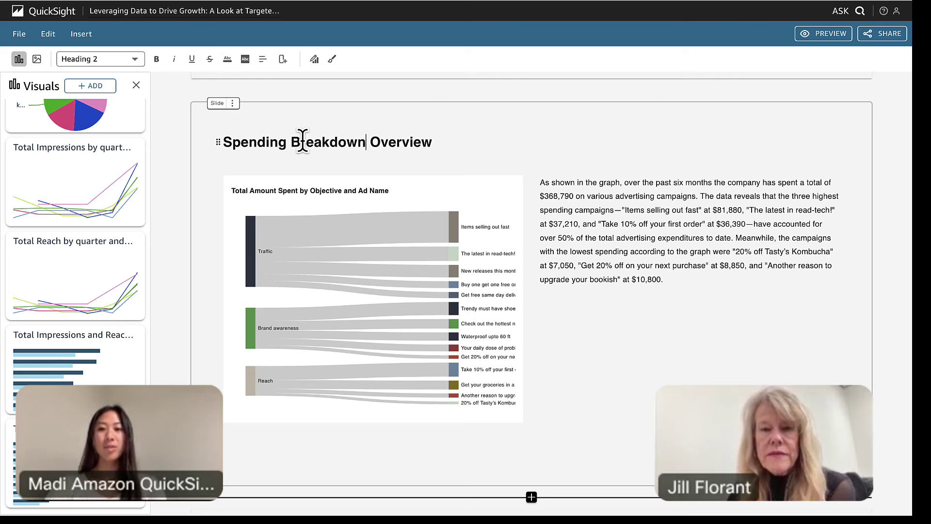
pyautogui.write('Objective')
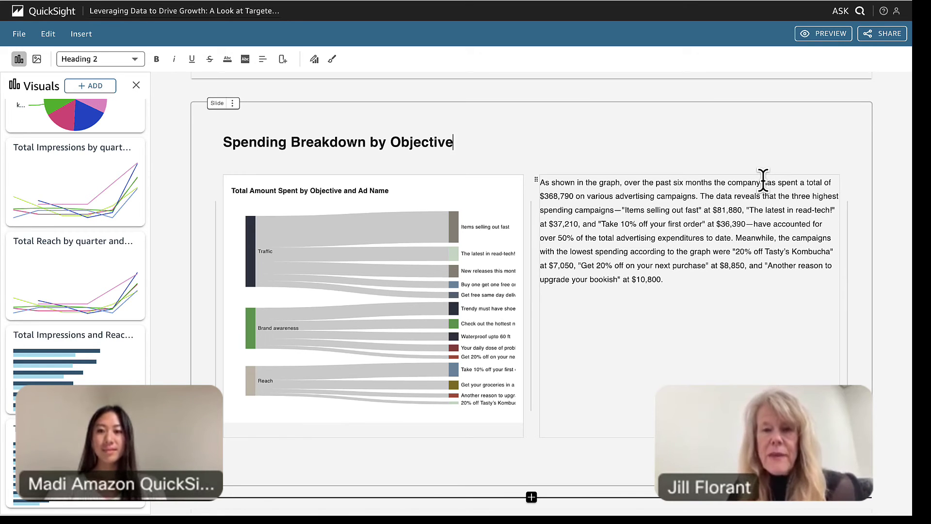
# - Insert "We understand that Fabuluxe aims" at the start of the paragraph beside the Total Amount Spent by Objective and Ad Name chart
pyautogui.click(727, 290)
pyautogui.click(540, 182)
pyautogui.scroll(-1, 540, 183)
pyautogui.write('We understand that F')
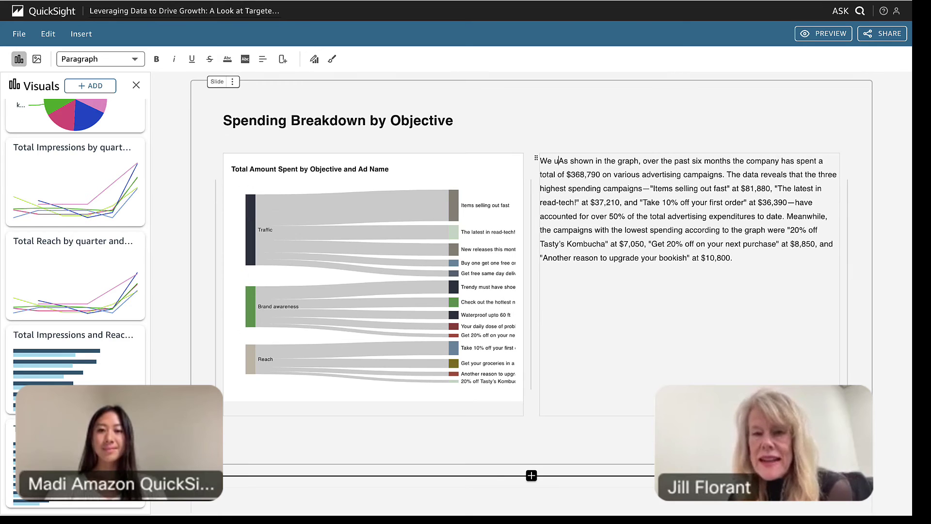
pyautogui.write('abuluxe aims')
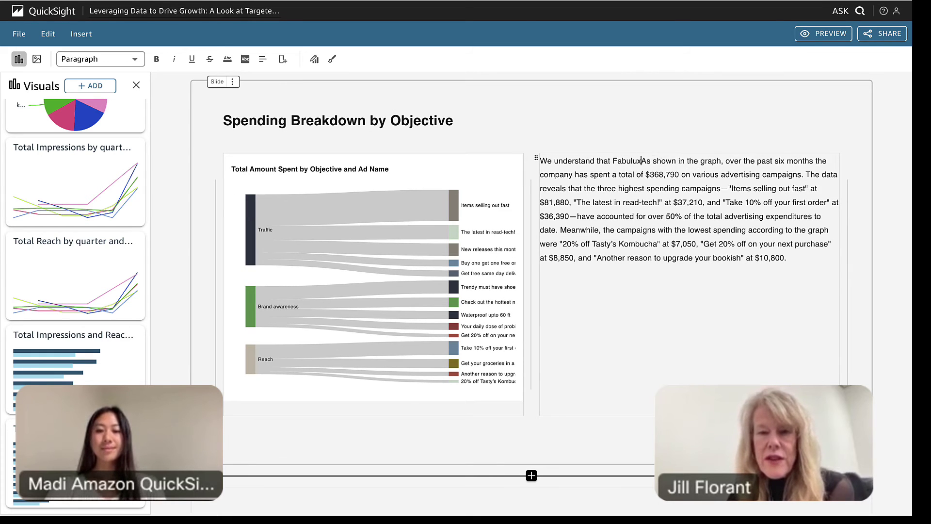